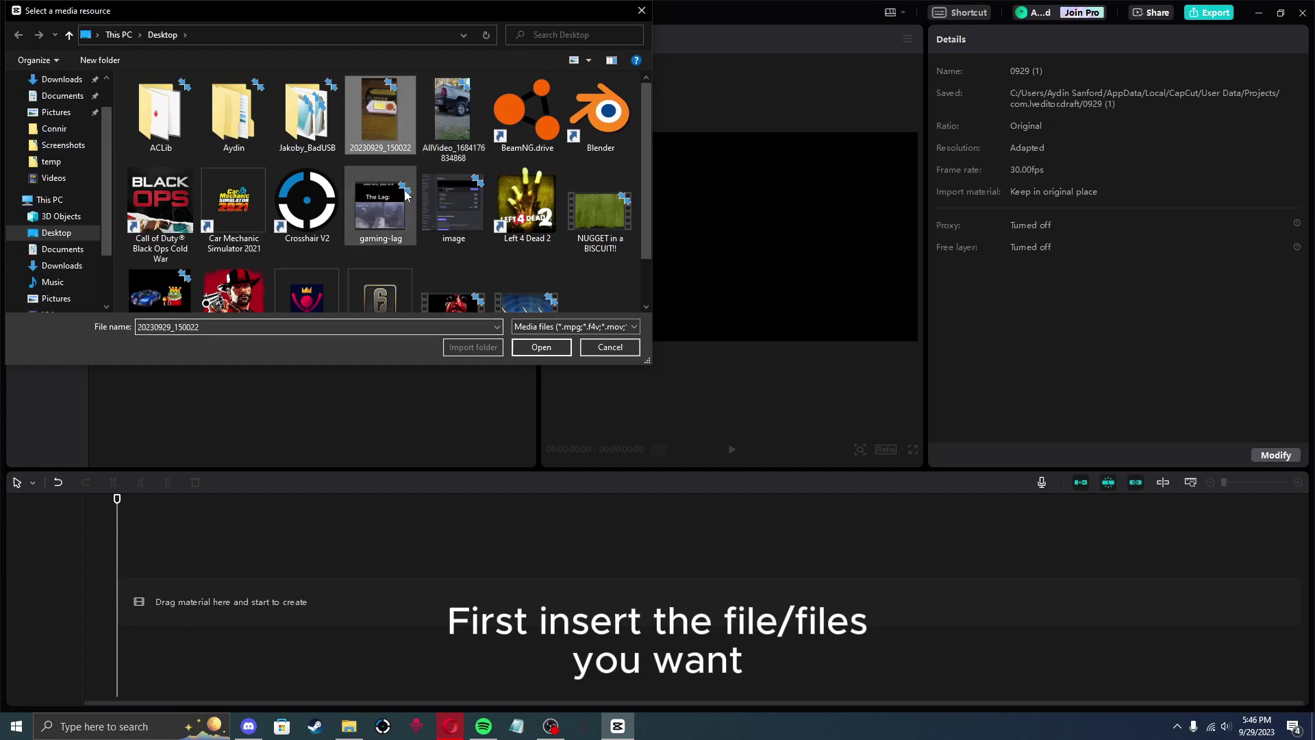
Import the video 20230929_150022 from the desktop and place it at the start of the timeline
click(540, 347)
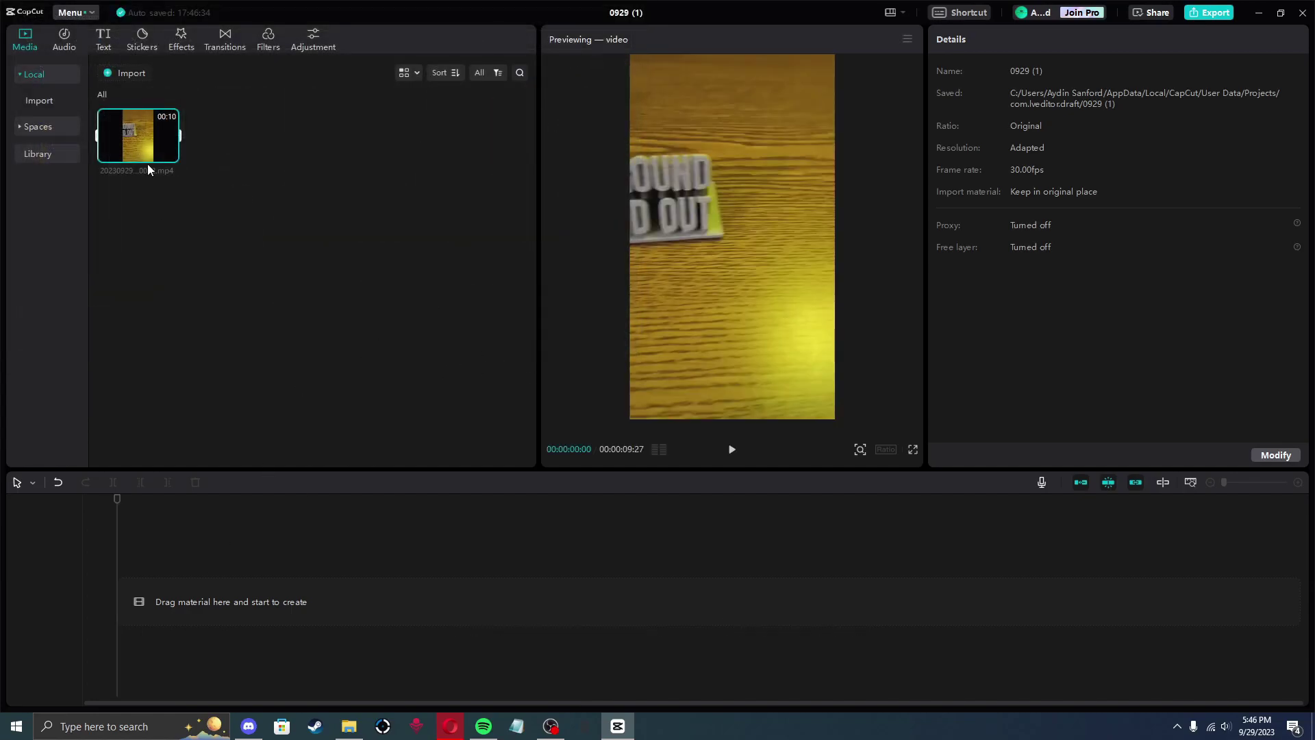
drag(142, 138, 127, 638)
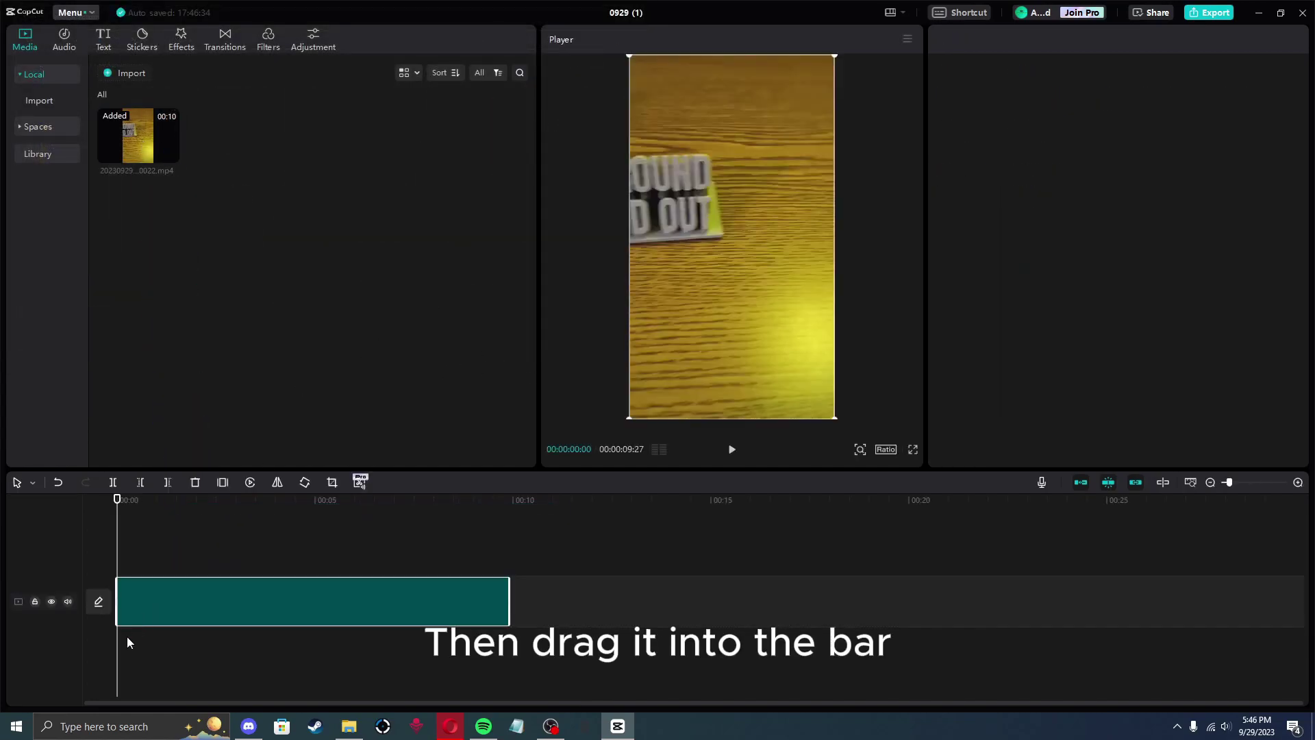
Split the video clip at 00:00:00:12, where the section to blur begins
key(space)
key(space)
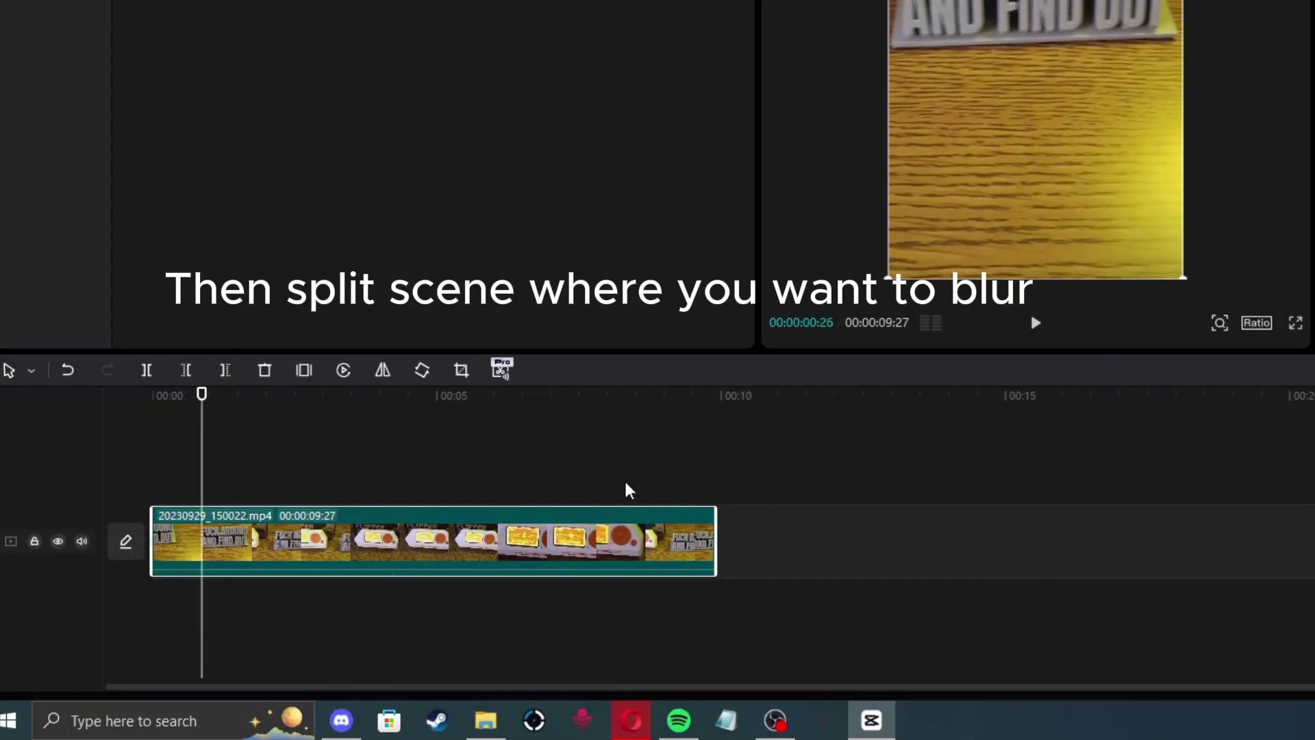
key(Left)
key(Left)
key(Left)
key(Left)
key(Left)
key(Left)
key(Left)
key(Left)
key(Left)
key(Left)
key(Left)
key(Left)
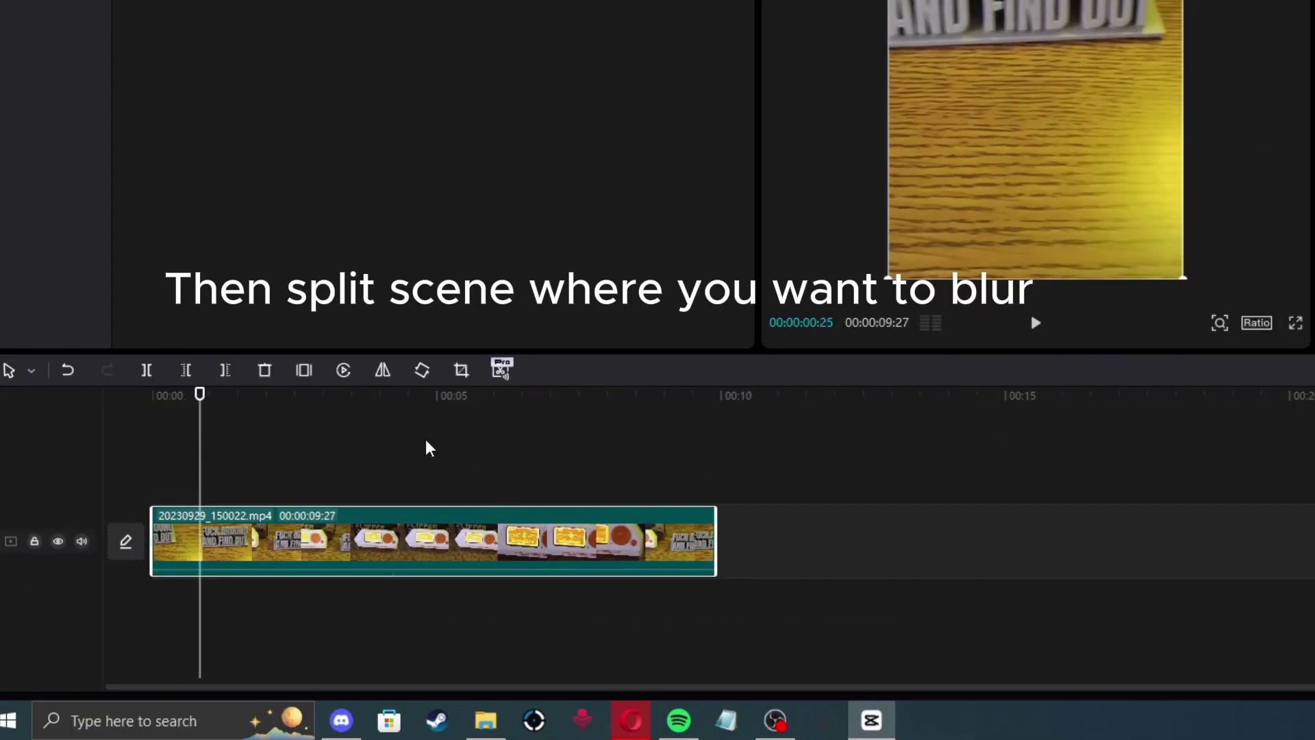
key(Left)
key(Left)
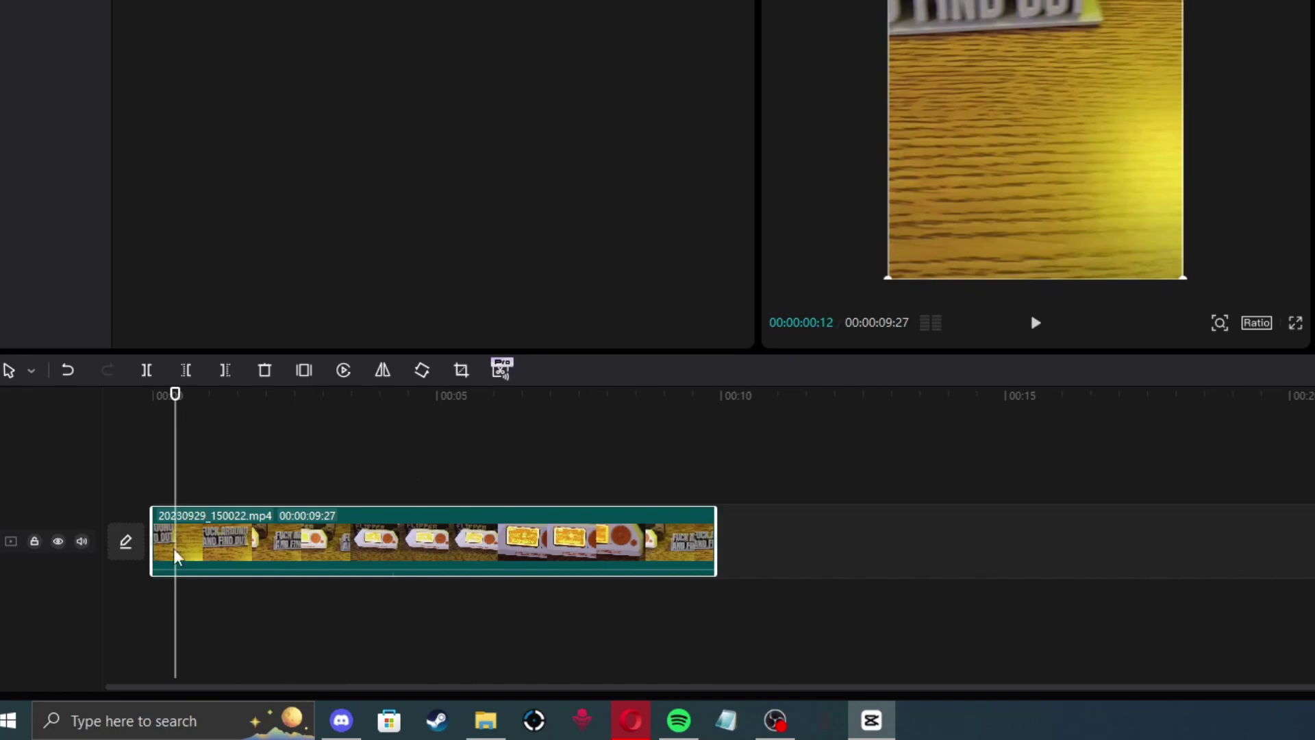
click(146, 370)
Split the clip again at 00:00:02:24, where the lettered sign leaves the picture
key(space)
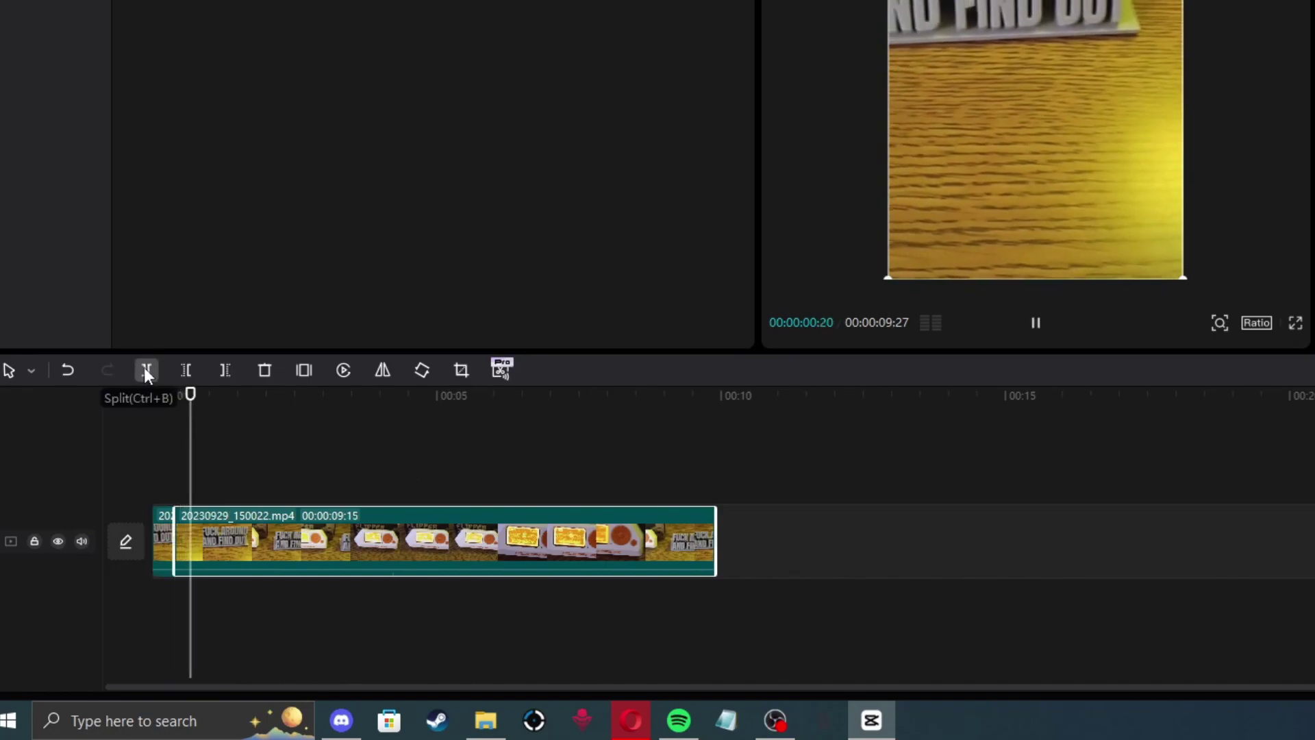
key(space)
click(148, 369)
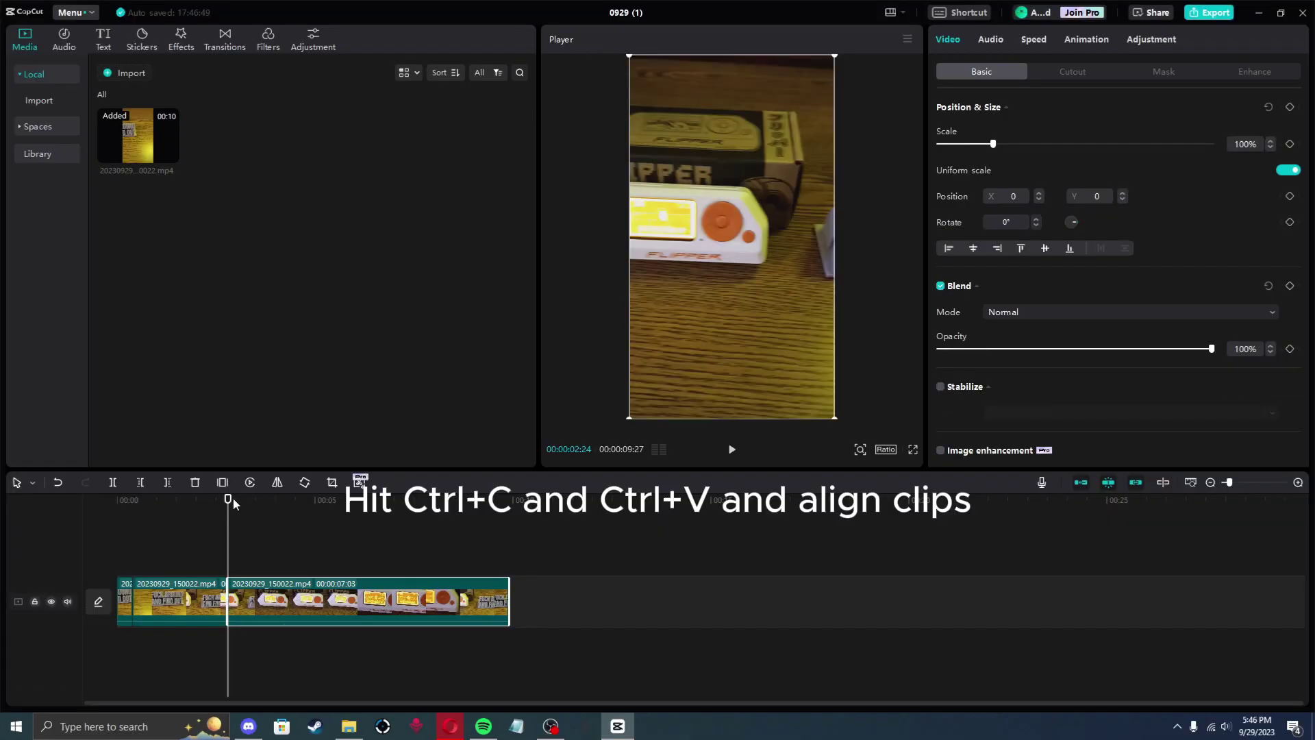
Duplicate the middle segment onto a track above, aligned with the original at 00:00:00:12
drag(317, 393, 176, 432)
click(156, 602)
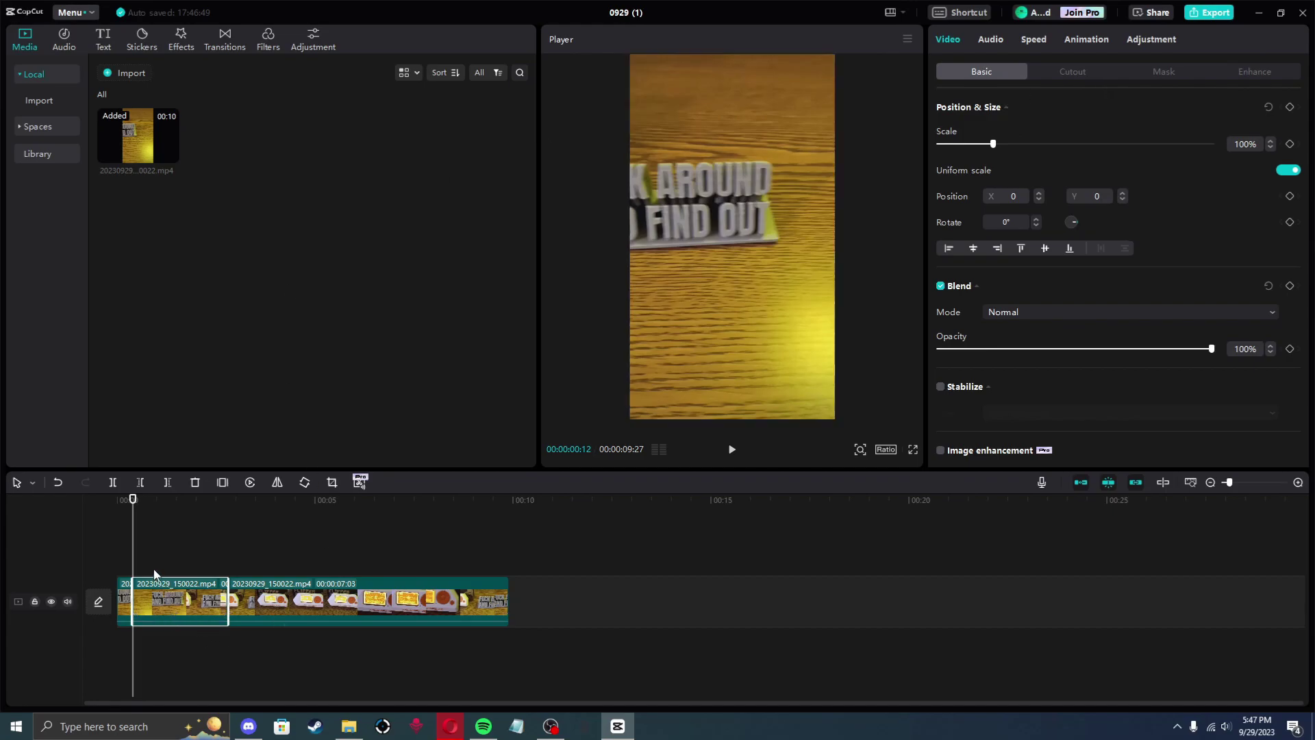
key(ctrl+v)
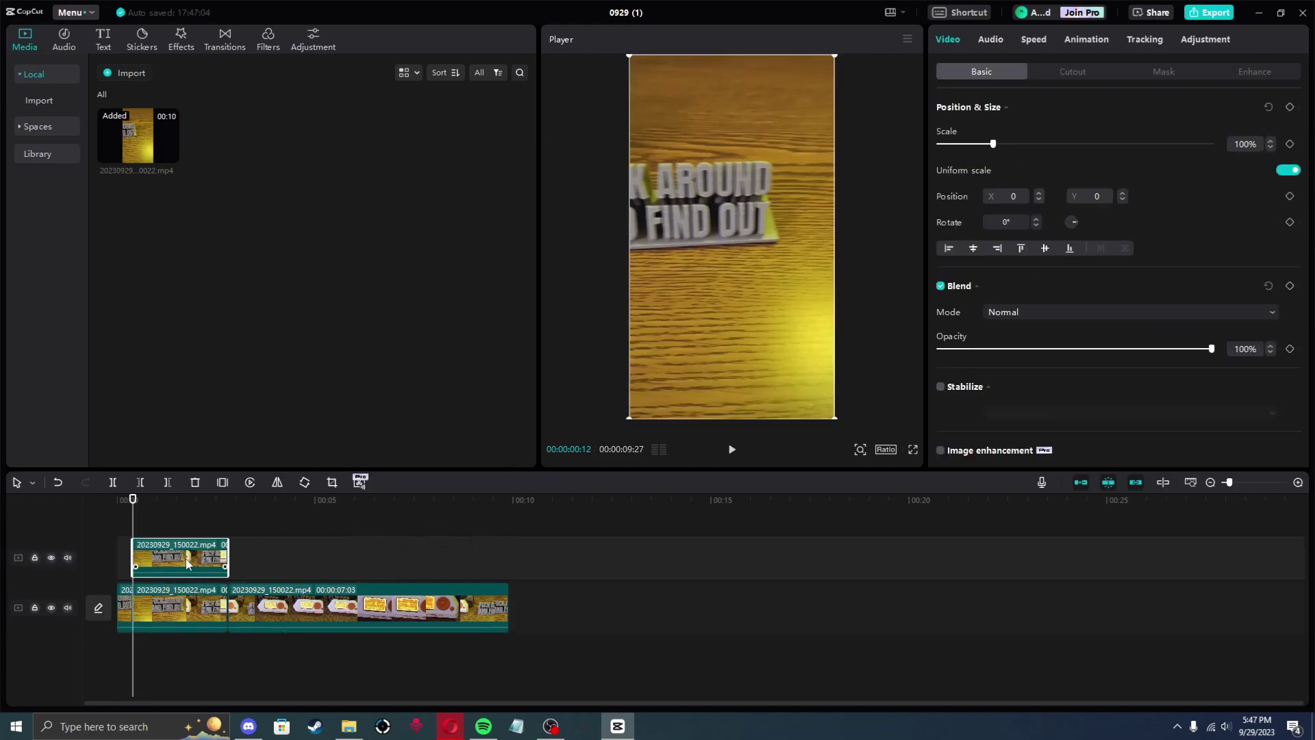
Apply the Blur effect directly to the duplicated clip on the upper track, not as a separate effect layer
click(180, 38)
drag(126, 112, 139, 554)
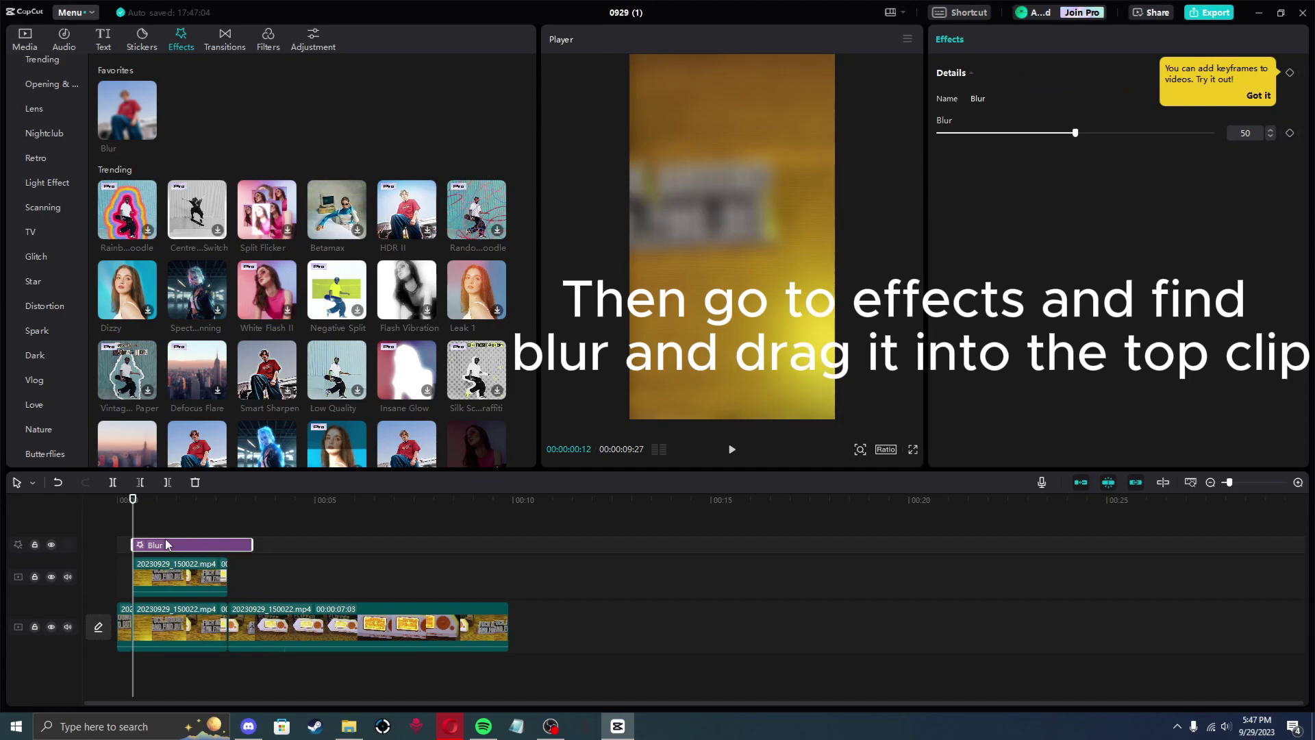
key(Delete)
drag(127, 110, 150, 558)
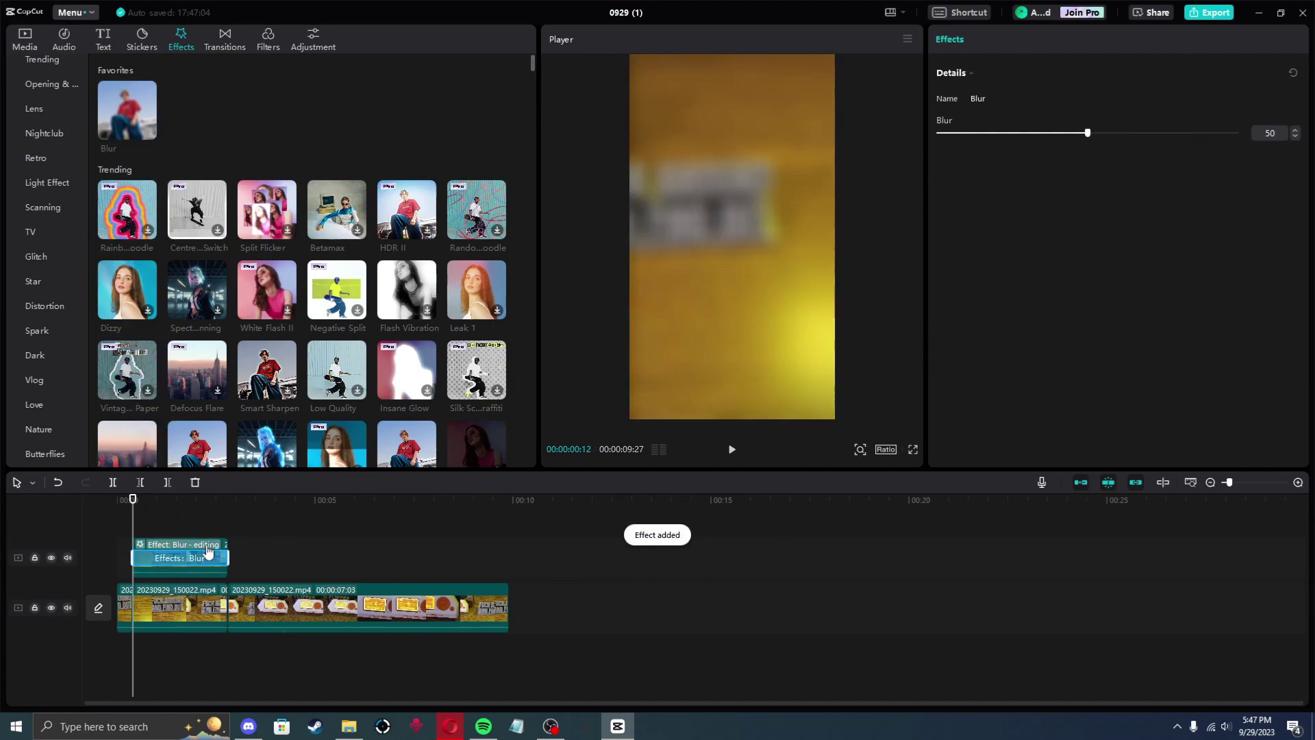
Add a rectangle mask of about 180 by 196 to the upper clip, placed over the sign's first word at about X -515, Y 303
click(317, 553)
click(173, 560)
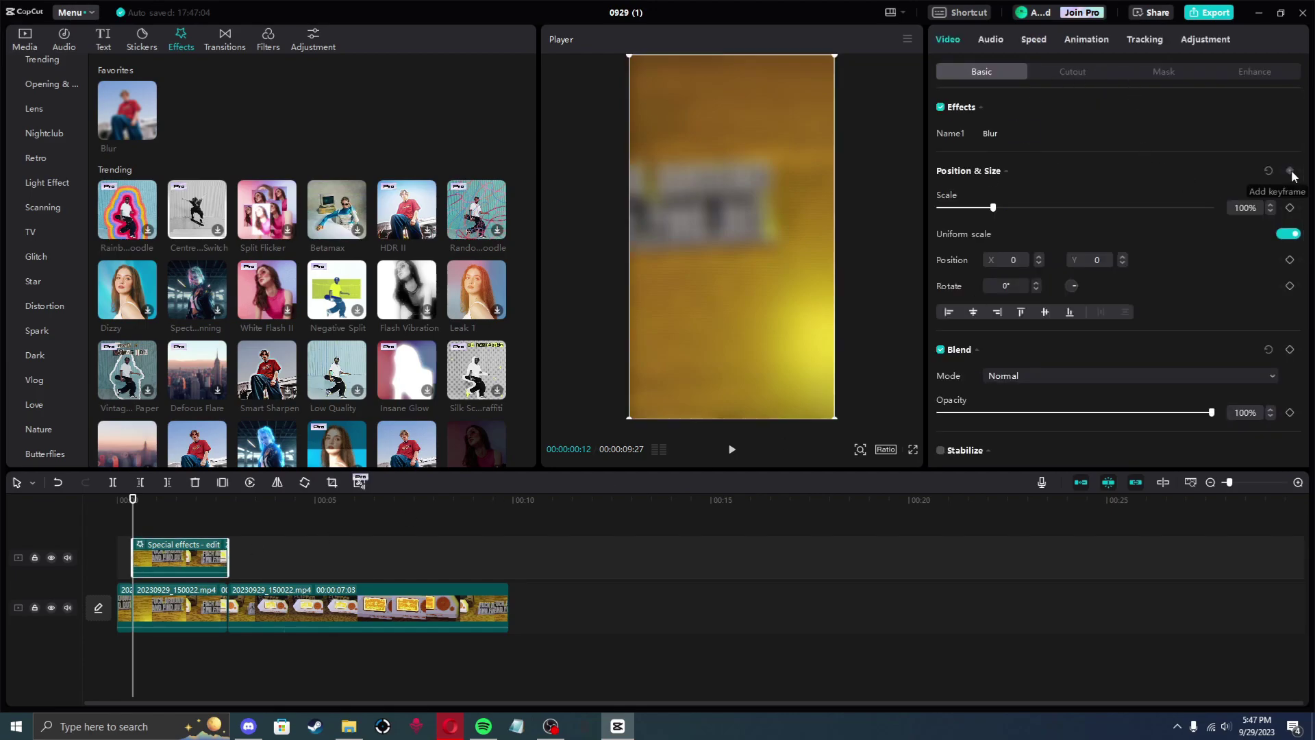
click(1167, 72)
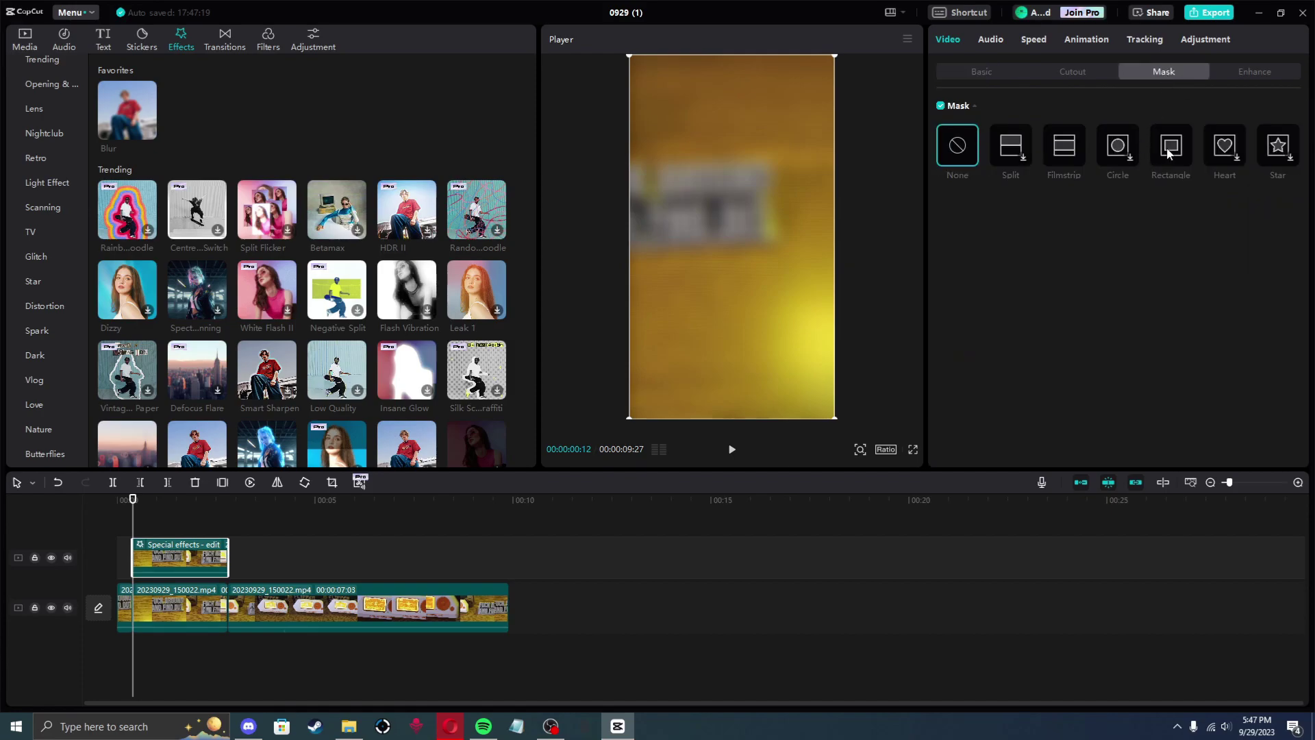
click(1168, 152)
drag(741, 328, 730, 282)
drag(722, 101, 635, 189)
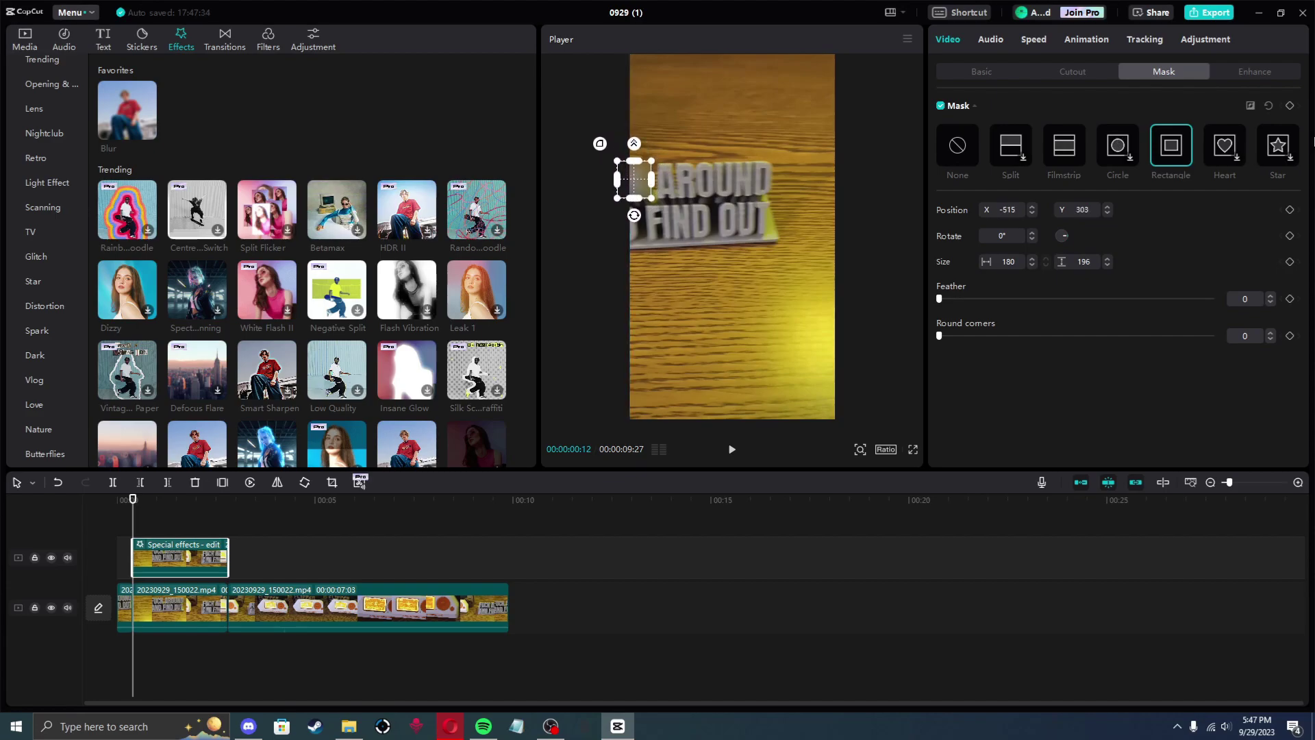
Keyframe the mask at 00:00:00:12 and move it to about X -450, Y 267 at 00:00:00:16
click(1289, 107)
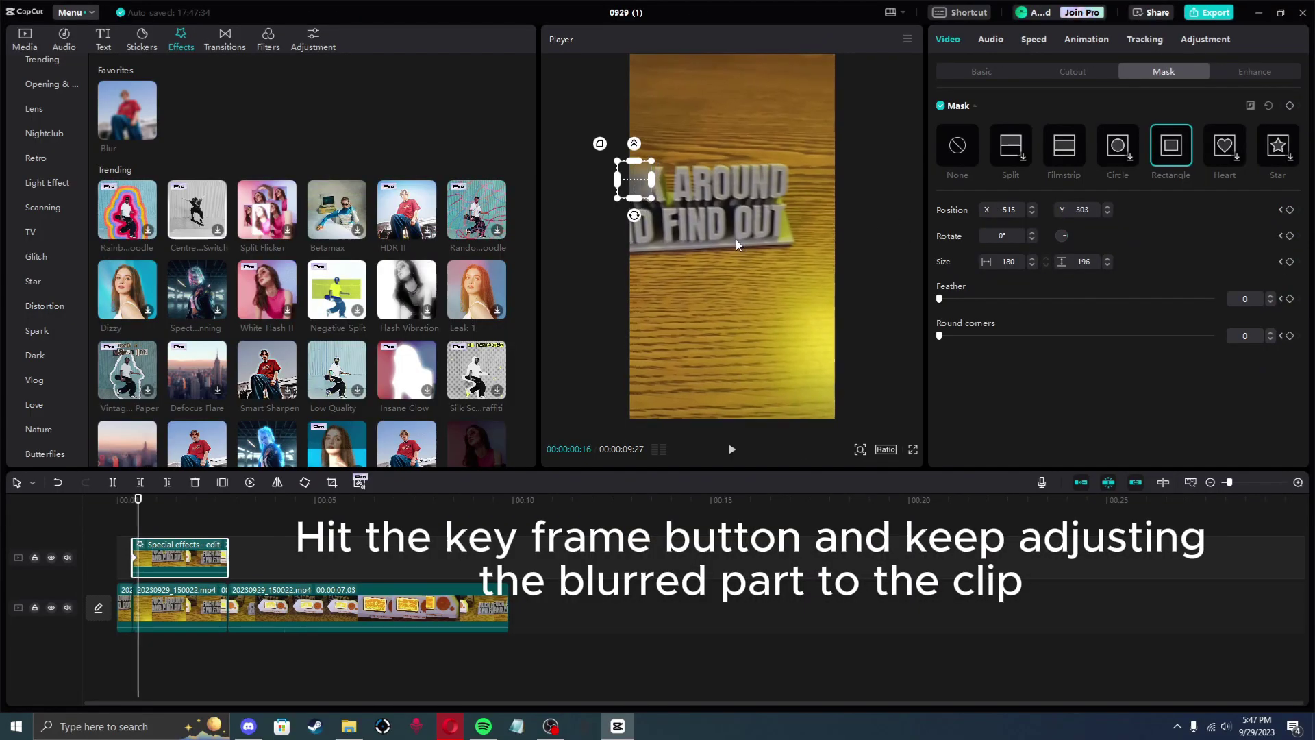
key(Right)
drag(632, 186, 646, 192)
At 00:00:00:21, widen the mask to about 324 and place it at about X -443, Y 241 over the word
key(Right)
key(Right)
key(Right)
key(Right)
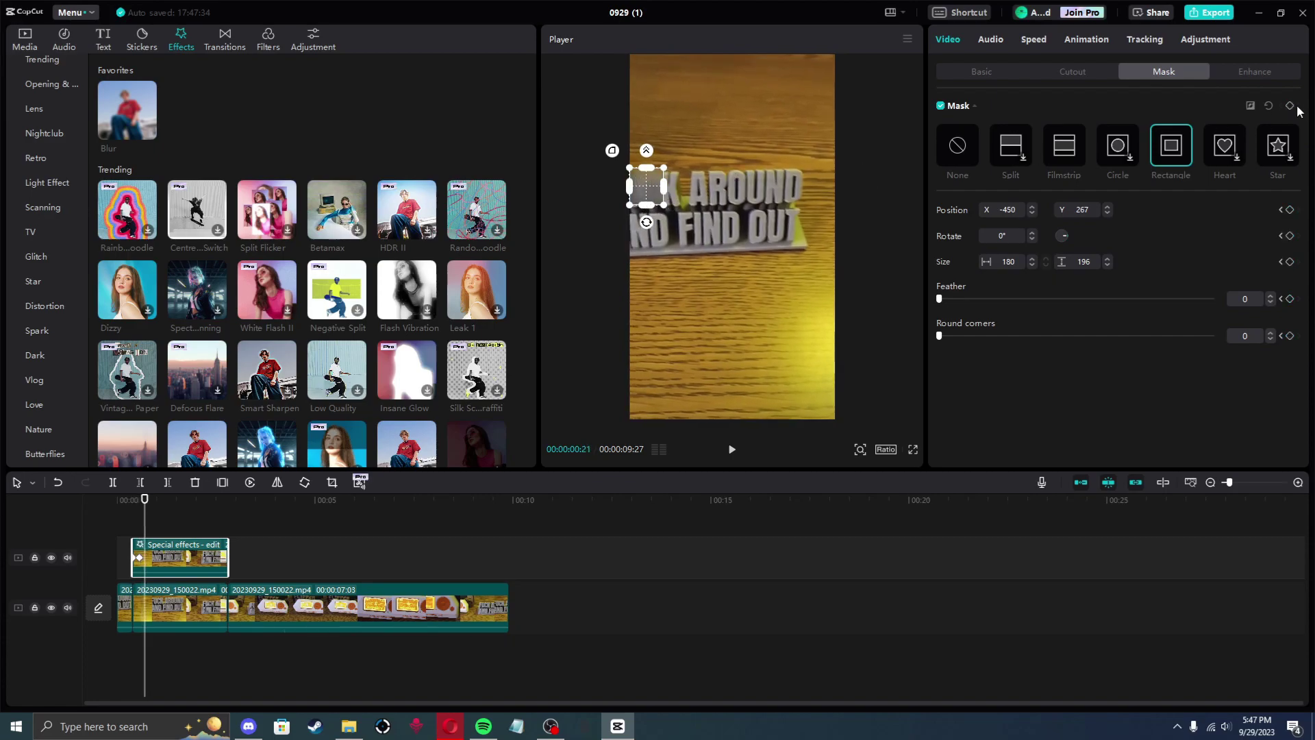
drag(644, 196, 668, 192)
Keyframe the mask at about X -378, Y 238 at 00:00:00:24 and about X -328, Y 234 at 00:00:00:27
key(Right)
key(Right)
key(Right)
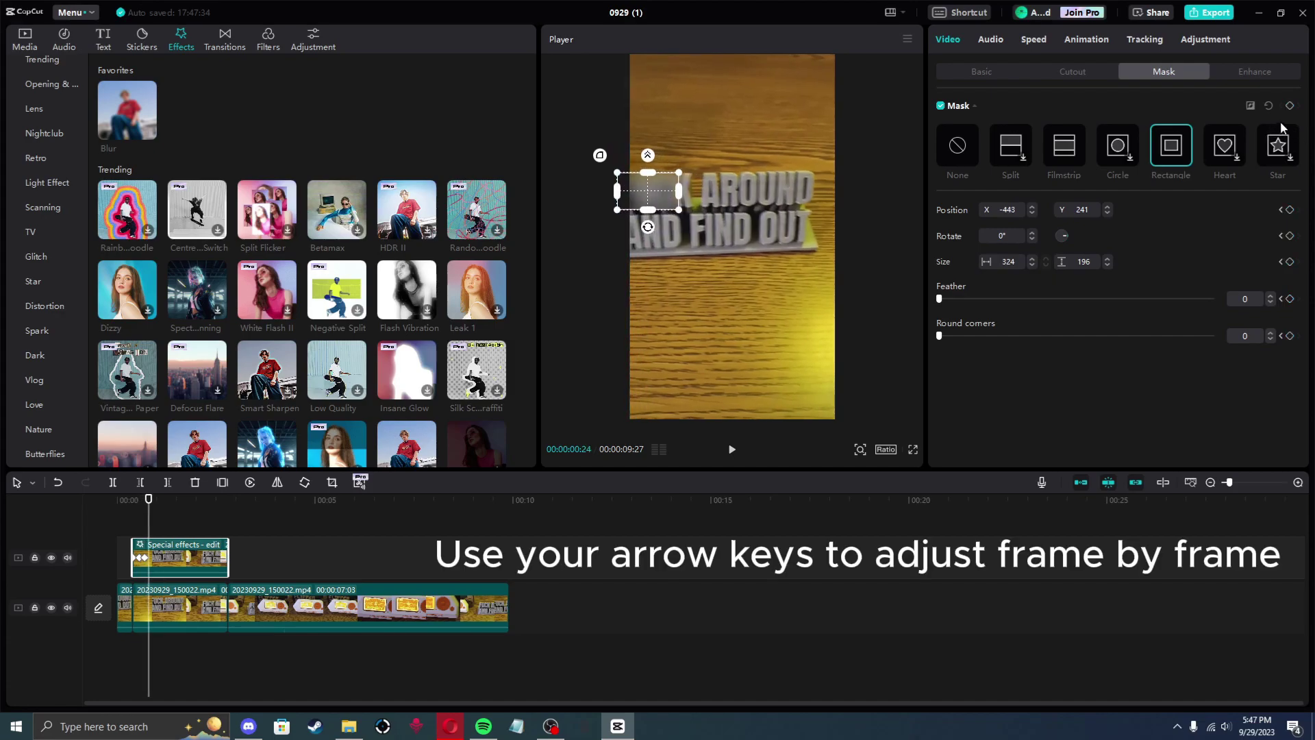
key(Right)
key(Right)
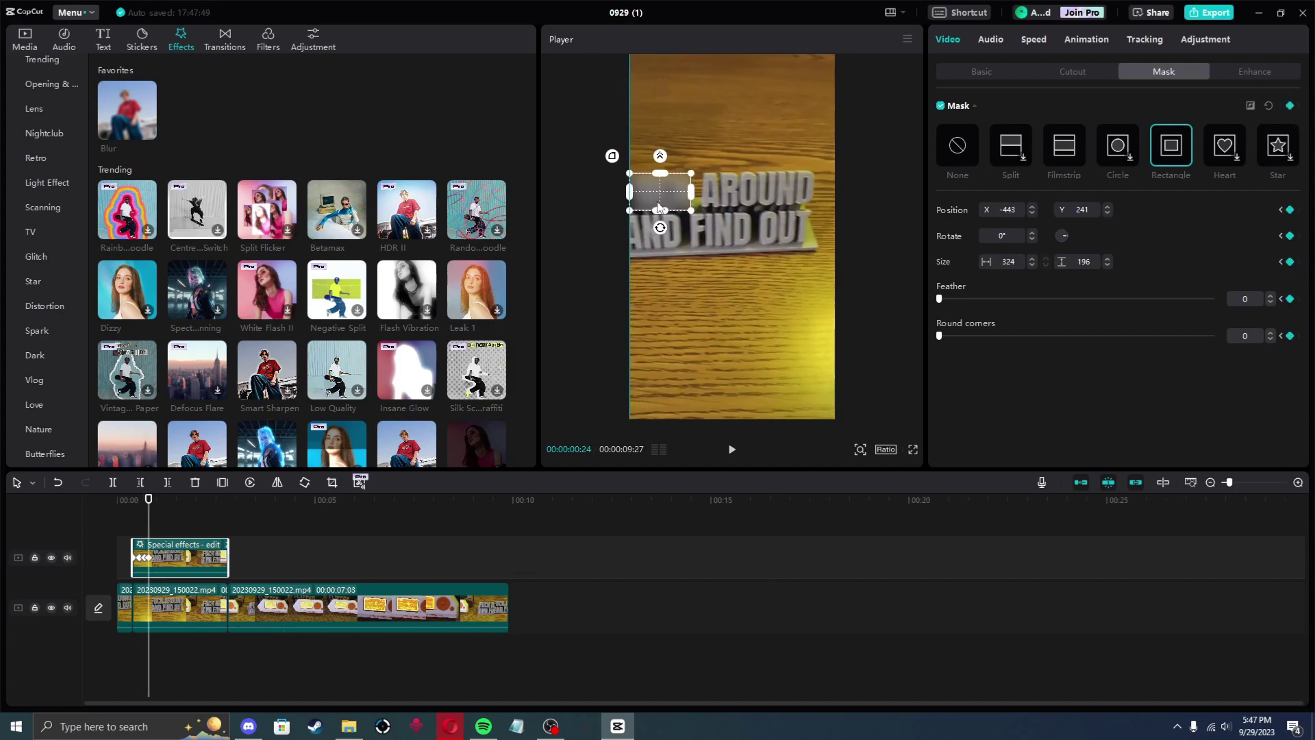
key(Right)
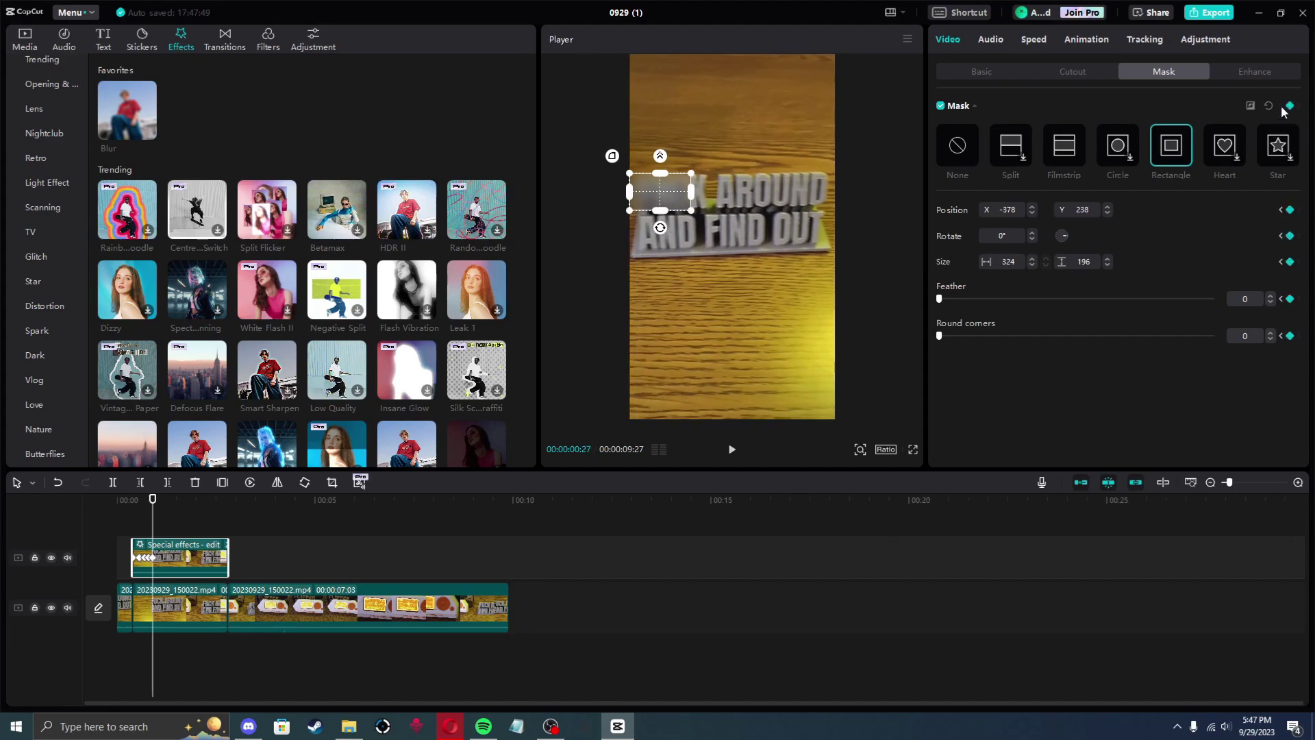
drag(666, 199, 676, 200)
At 00:00:01:01, widen the mask to about 389 and shift it to cover the sign's first word
key(Right)
key(Right)
key(Right)
key(Right)
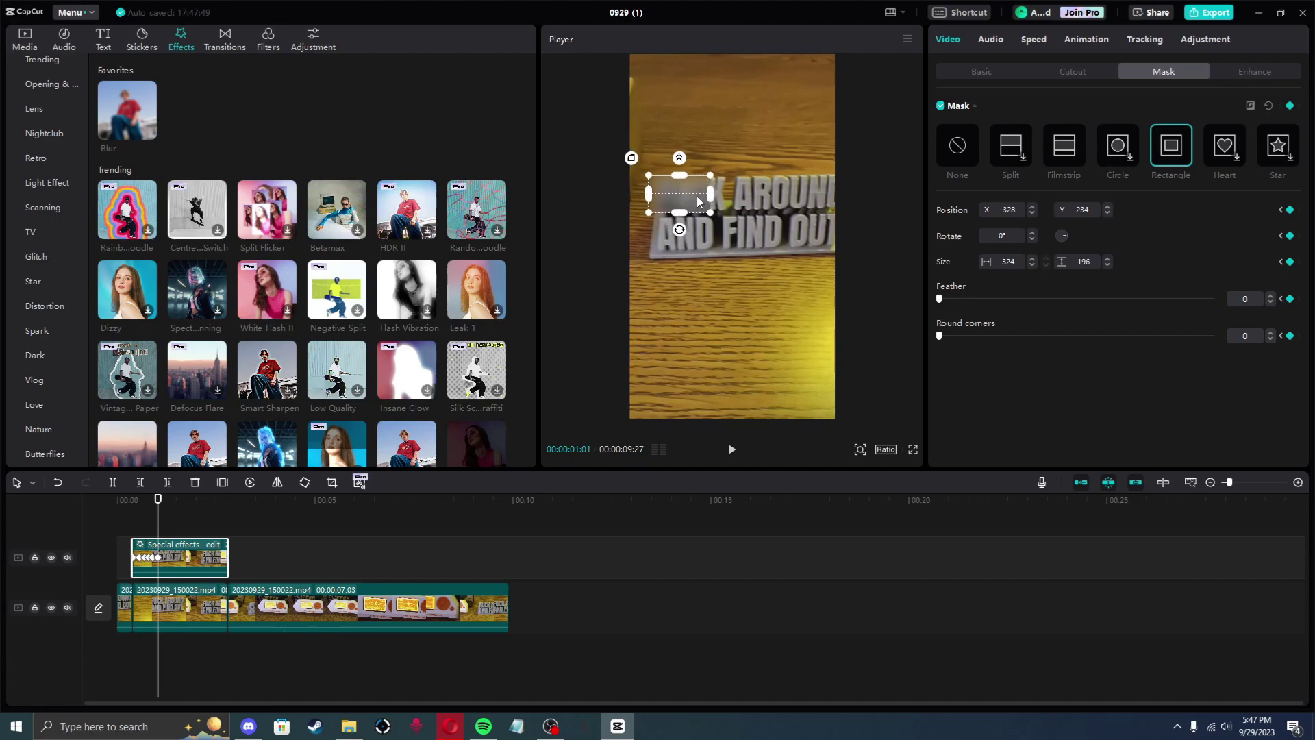
mouse_move(714, 200)
mouse_down()
mouse_move(698, 204)
mouse_move(725, 195)
mouse_up()
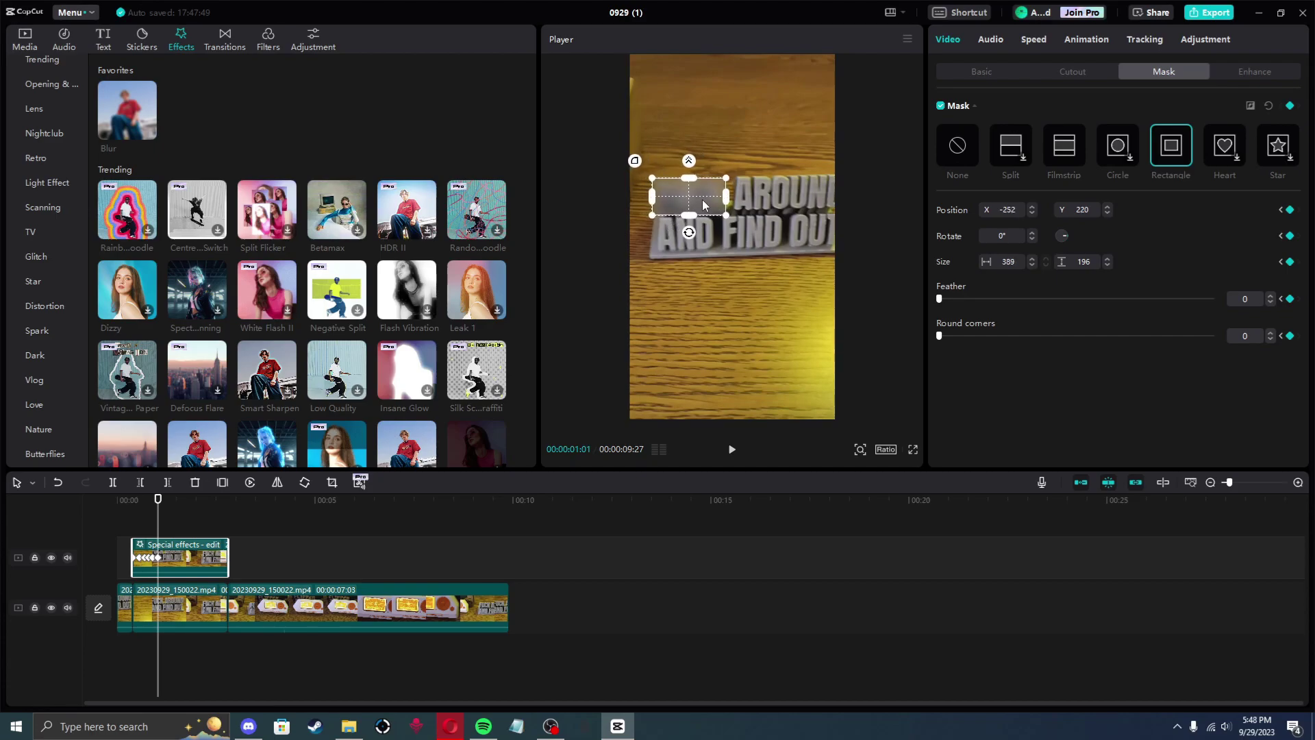
Keep the mask over the moving word, reaching about X -86, Y 205 at 00:00:01:09
key(Right)
key(Right)
key(Right)
key(Right)
key(Right)
key(Right)
key(Right)
key(Right)
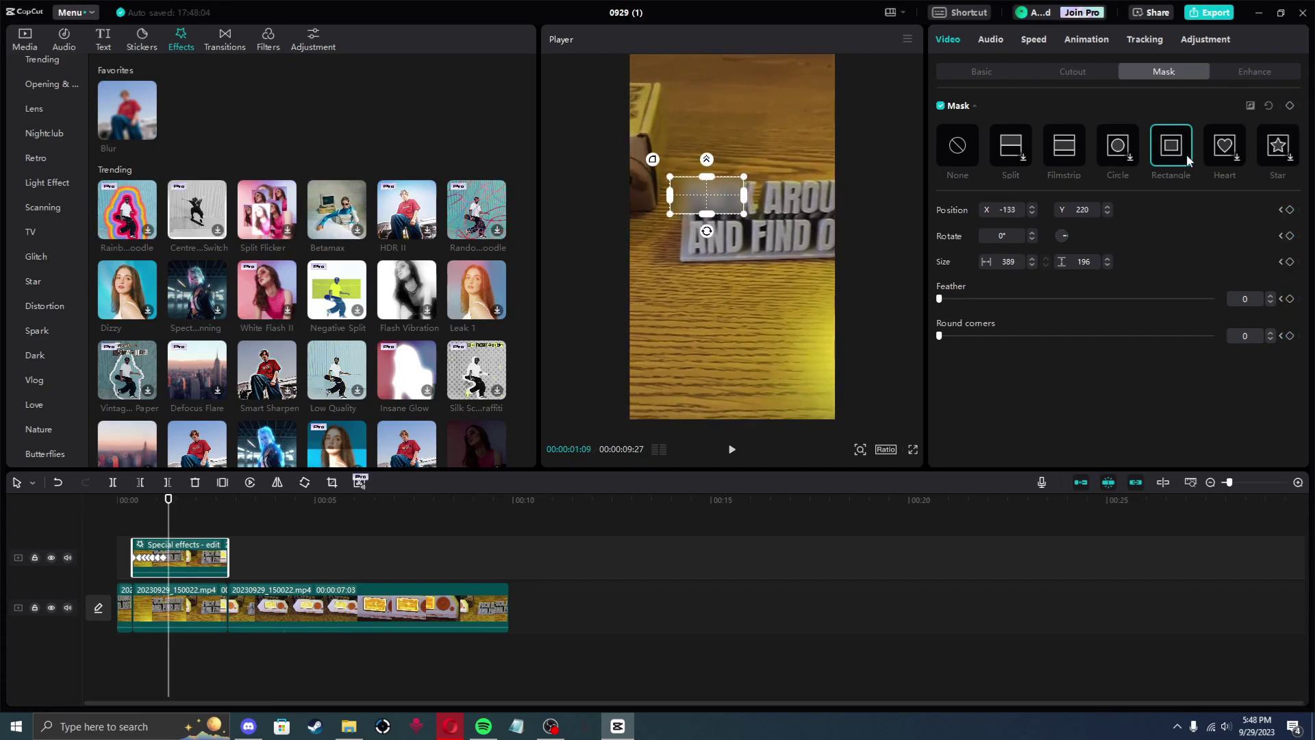
drag(730, 202, 738, 206)
Check the list of timeline keyboard shortcuts
click(959, 13)
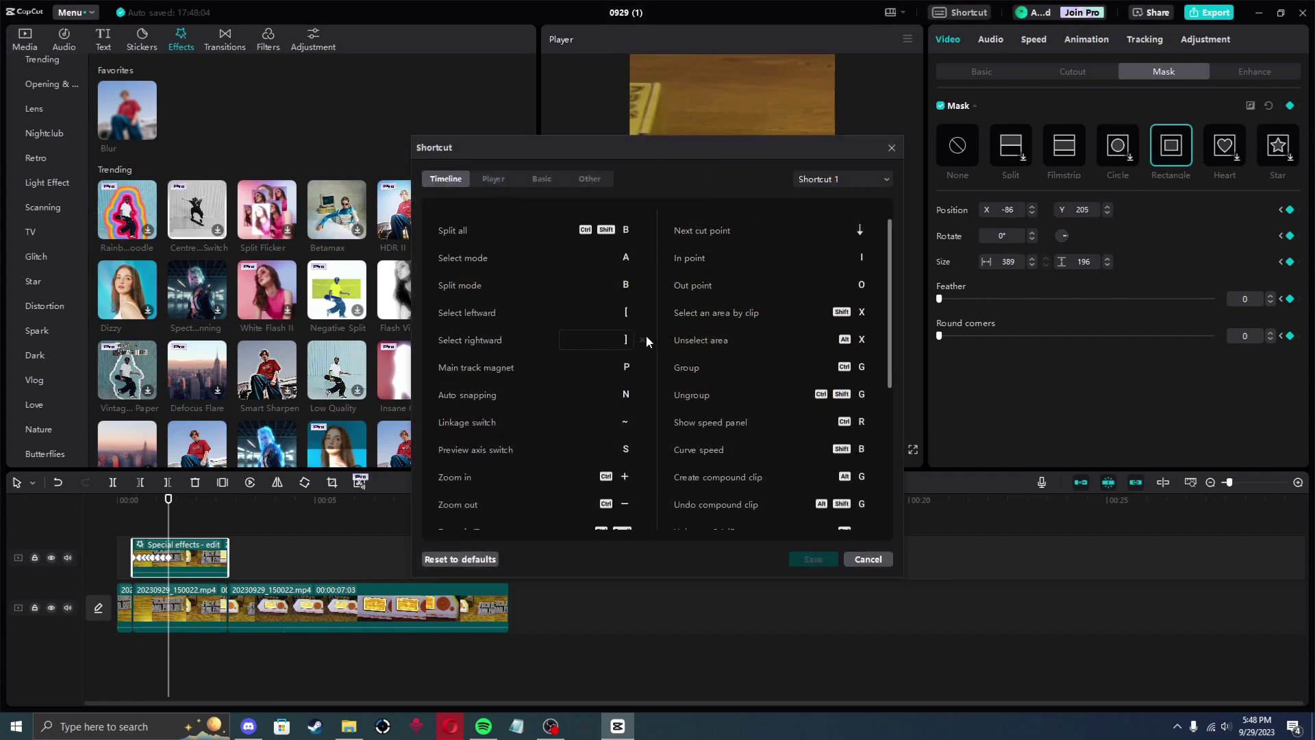
scroll(551, 347, down, 6)
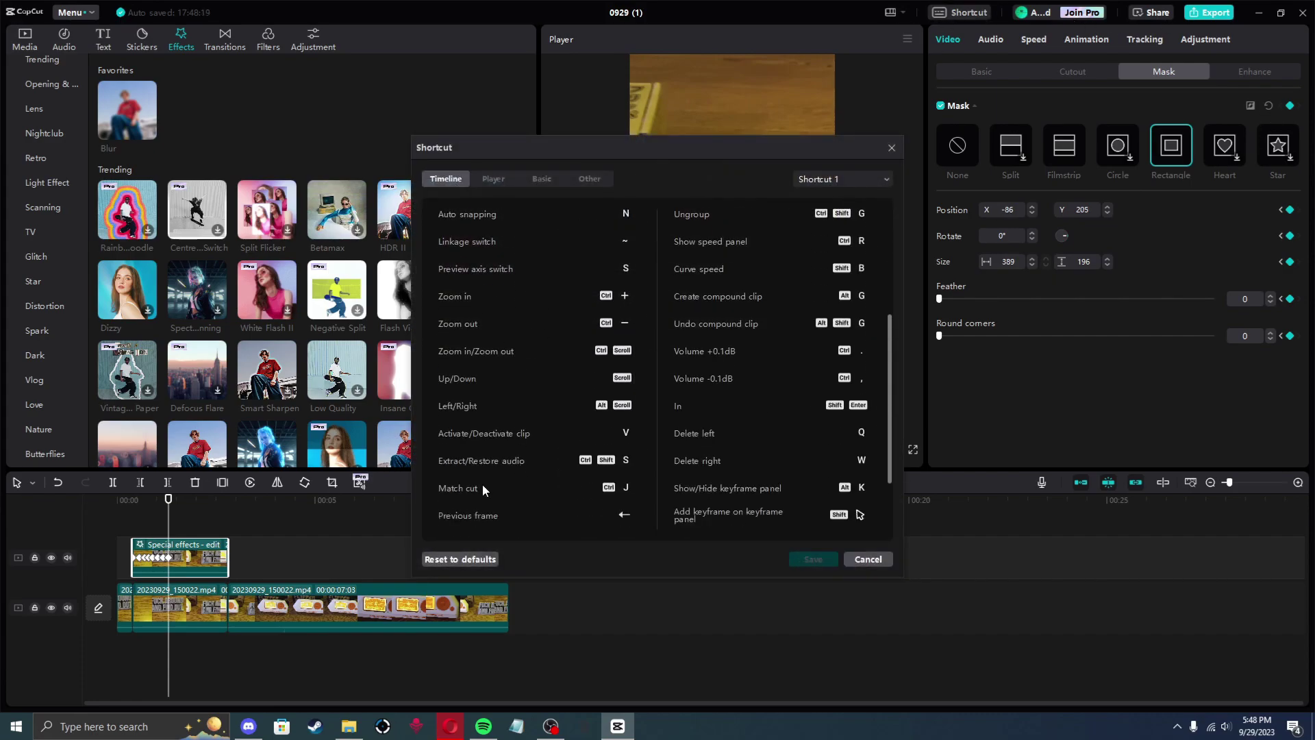
click(892, 148)
Add mask keyframes after 00:00:01:09 that follow the word to about X 119, Y 166
key(Right)
key(Right)
click(1292, 107)
drag(727, 200, 751, 202)
key(Right)
key(Right)
key(Right)
key(Right)
key(Right)
click(1291, 106)
Keyframe the mask onward from 00:00:01:22, reaching about X 230, Y 148 at 00:00:01:29
key(Right)
key(Right)
key(Right)
key(Right)
key(Right)
key(Right)
key(Right)
key(Right)
key(Right)
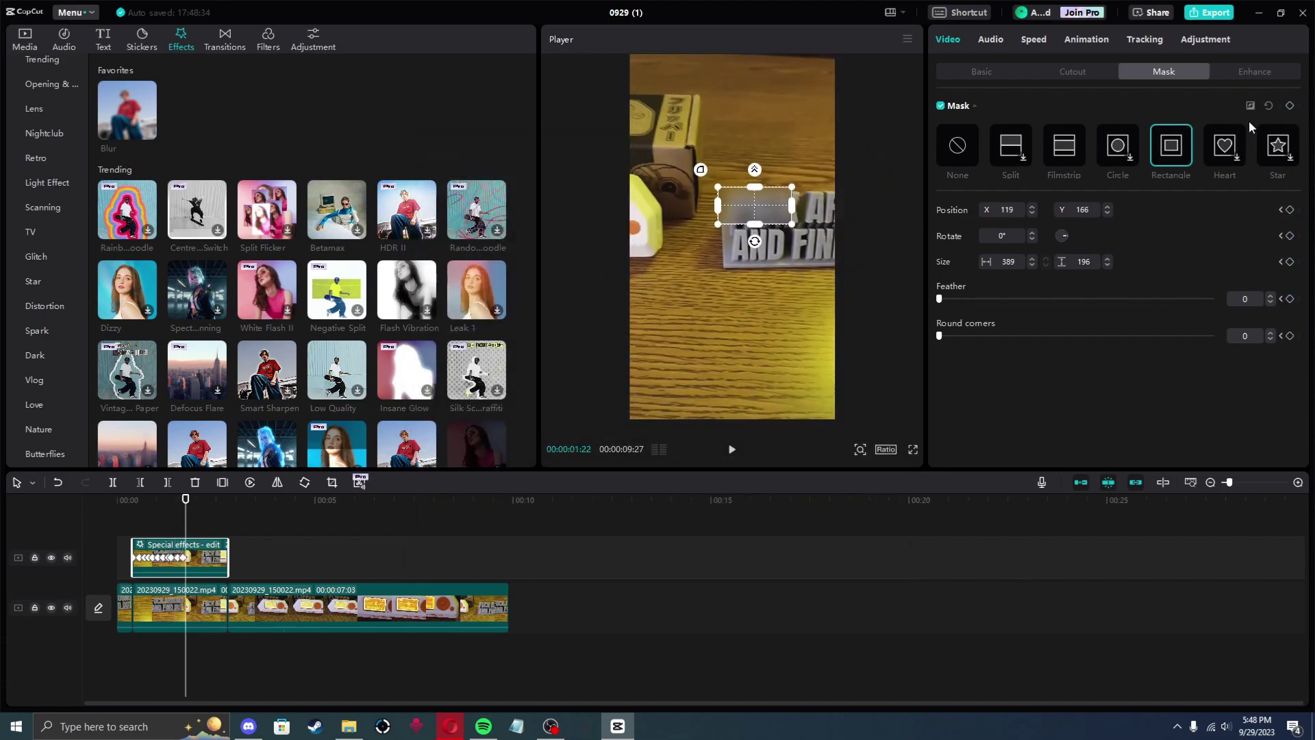
key(Right)
key(Right)
key(Right)
key(Right)
key(Right)
key(Right)
key(Right)
key(Right)
click(1289, 105)
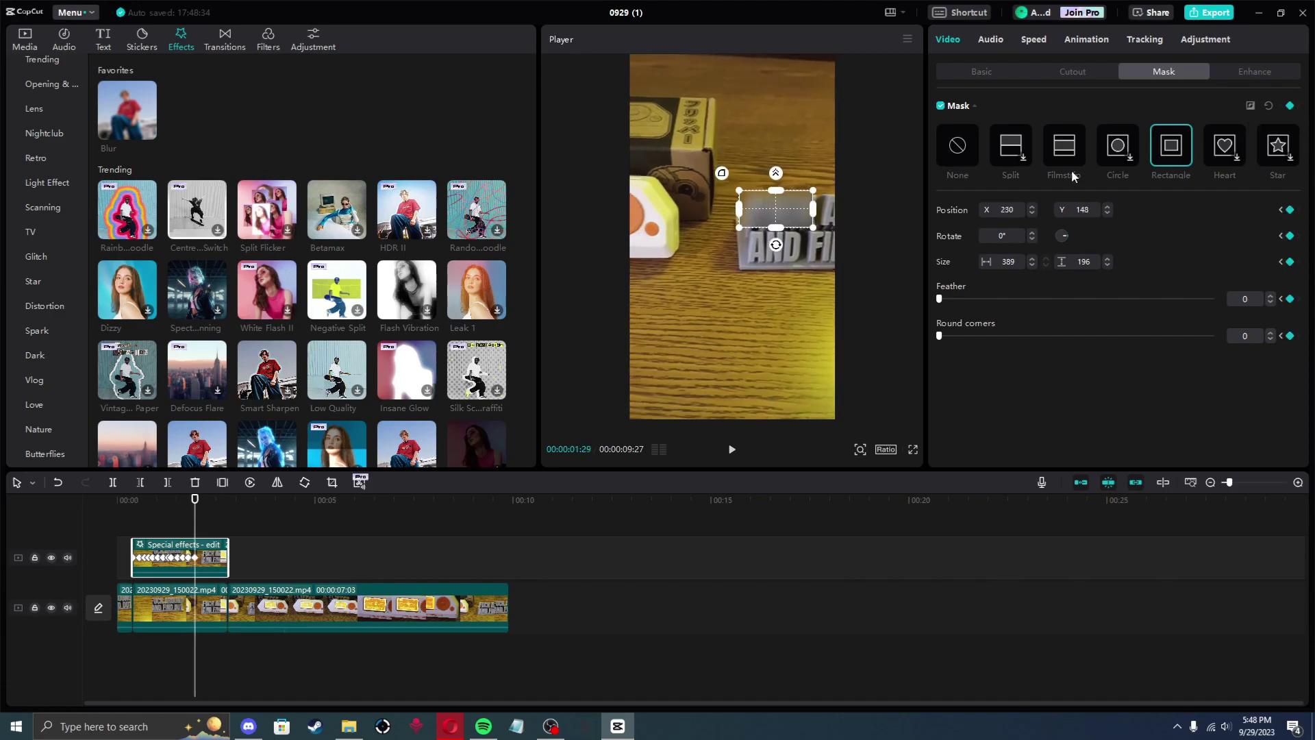
Track the word with the mask up to 00:00:02:12, narrowing it to about 209 at about X 346, Y 137
key(Right)
key(Right)
key(Right)
key(Right)
key(Right)
key(Right)
key(Right)
key(Right)
key(Right)
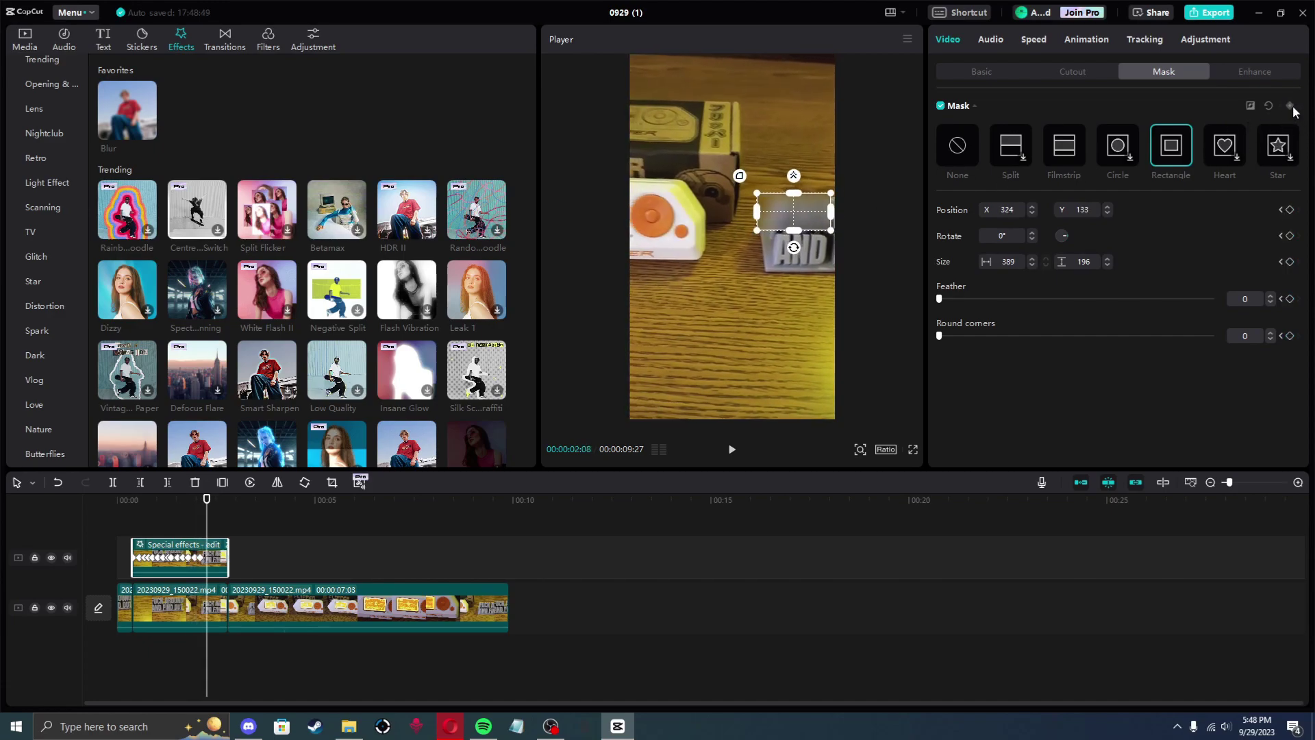
drag(765, 212, 777, 216)
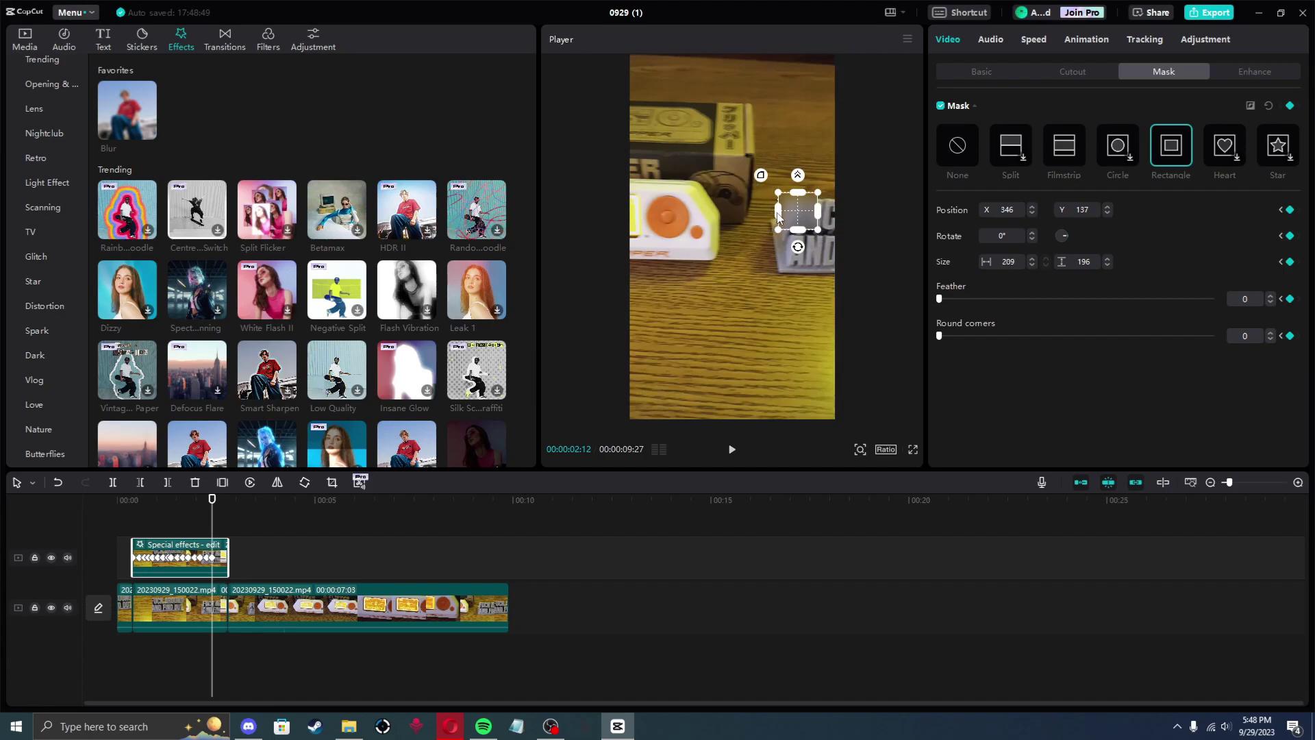
At 00:00:02:16, set the mask to about 238 wide at about X 464, Y 115 over the word
key(Right)
key(Right)
key(Right)
key(Right)
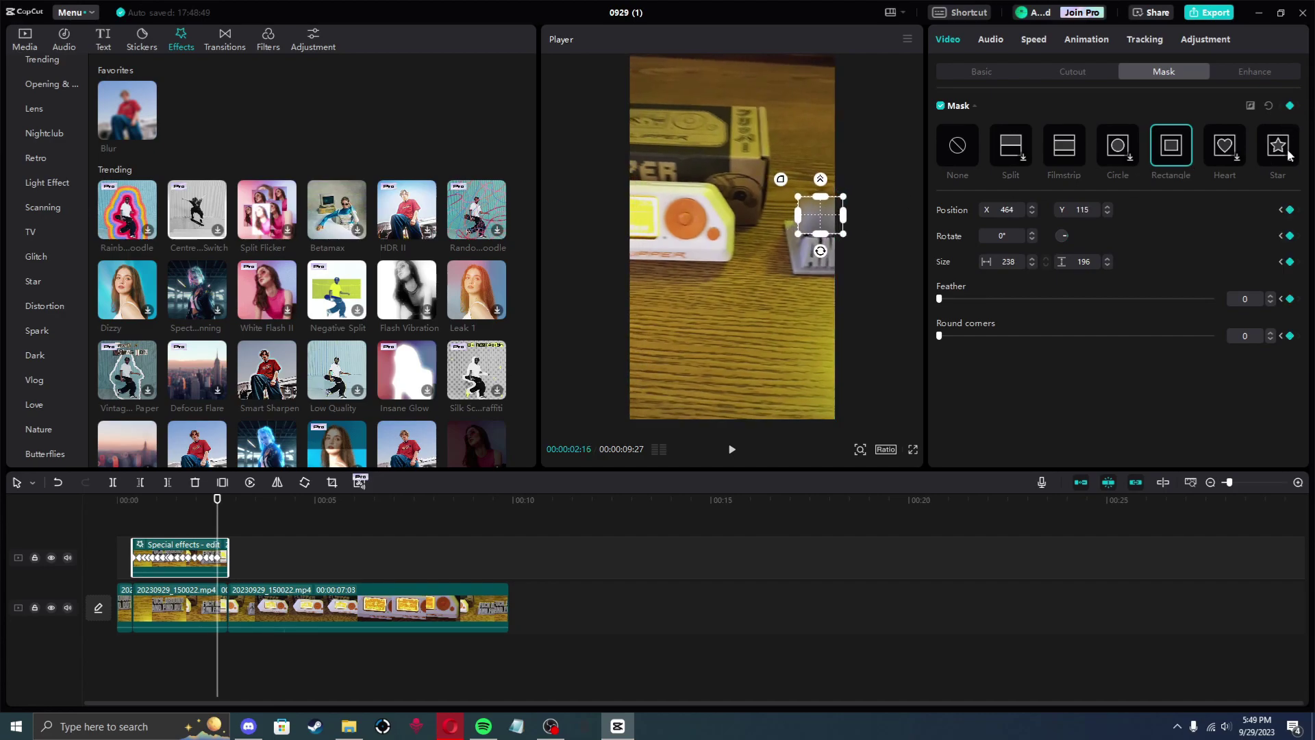
Keyframe the mask at about X 540, Y 104 by 00:00:02:23 and shrink its width to 1 as the word leaves the frame
key(Right)
key(Right)
key(Right)
key(Right)
click(1290, 106)
key(Right)
key(Right)
key(Right)
drag(802, 212, 864, 216)
click(1290, 106)
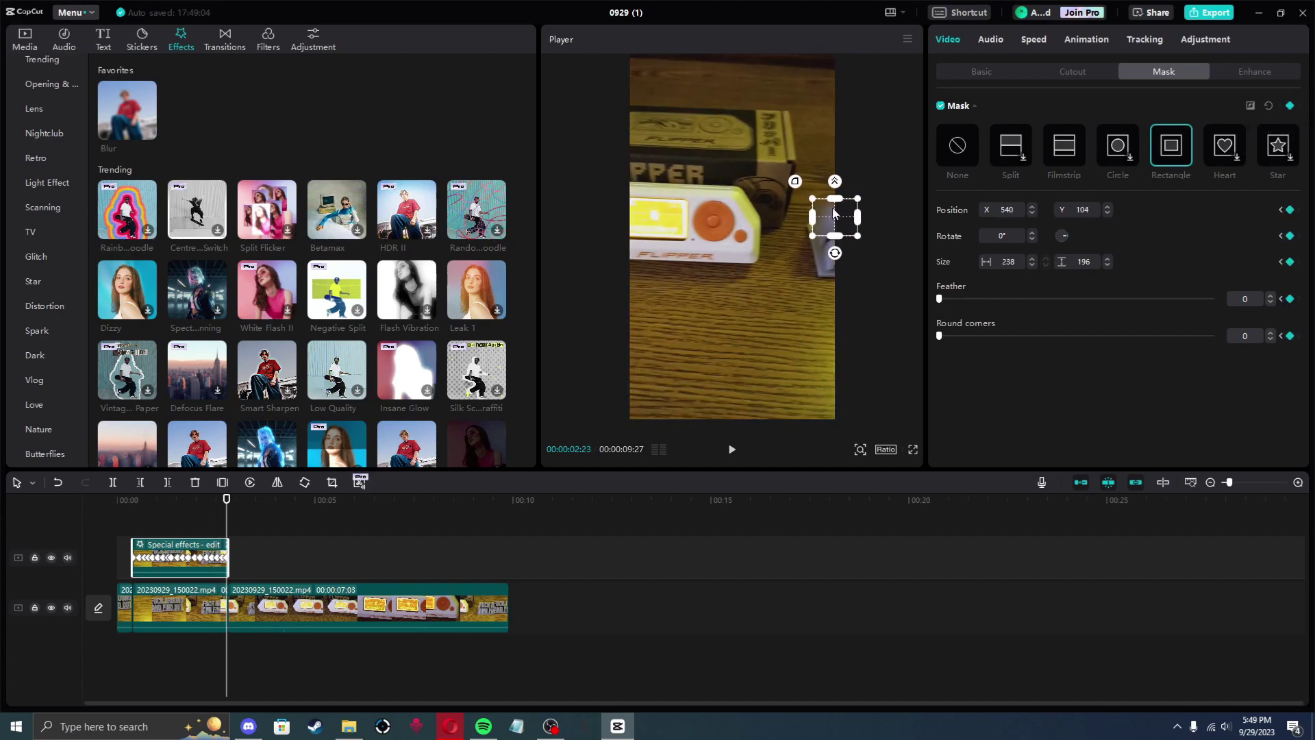
Advance the playhead frame by frame through the last clip to about 00:00:03:24
key(Right)
key(Right)
key(Right)
key(Right)
key(Right)
key(Right)
key(Right)
key(Right)
key(Right)
key(Right)
key(Right)
key(Right)
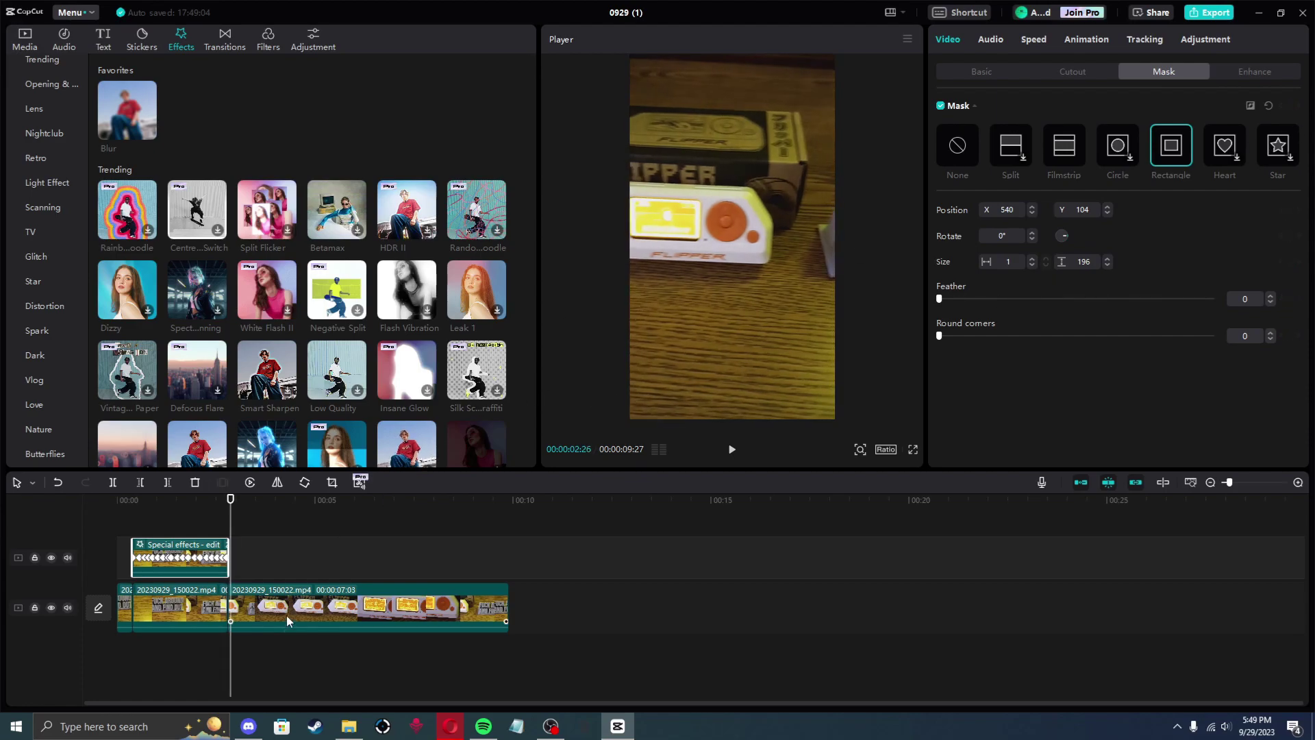
key(Right)
key(Right)
key(Right)
key(Right)
key(Right)
key(Right)
key(Right)
key(Right)
key(Right)
key(Right)
key(Right)
key(Right)
key(Right)
key(Right)
key(Right)
key(Right)
key(Right)
key(Right)
key(Right)
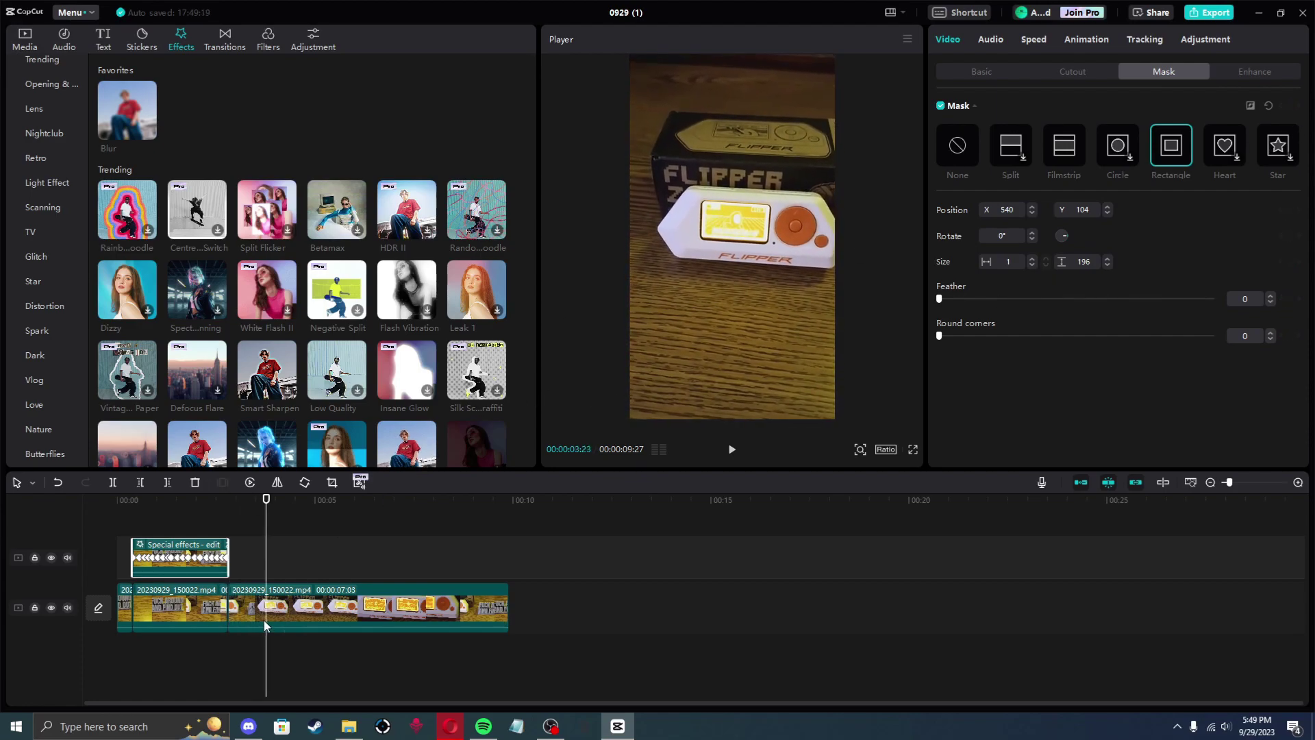
Try splitting the last clip on the main track by scene, and undo that split
right_click(267, 608)
click(322, 459)
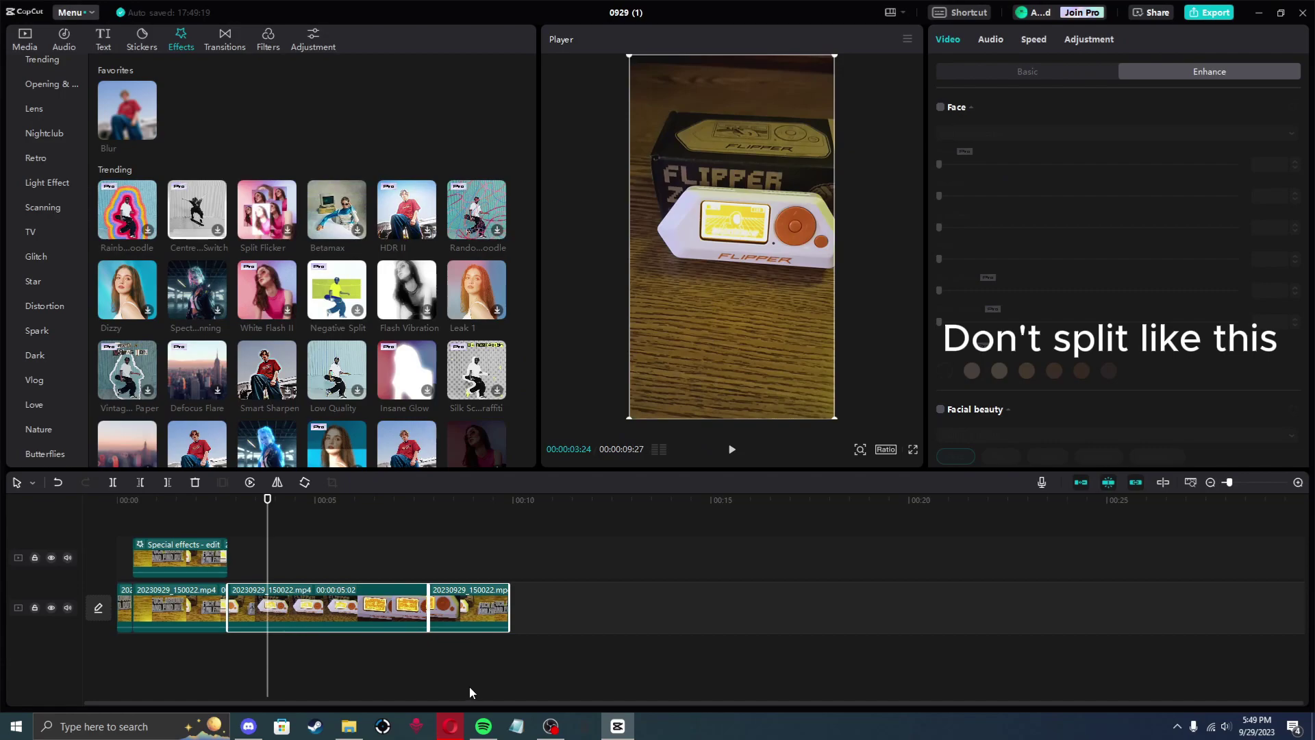
key(ctrl+z)
Split the last clip on the main track at 00:00:03:24
click(113, 483)
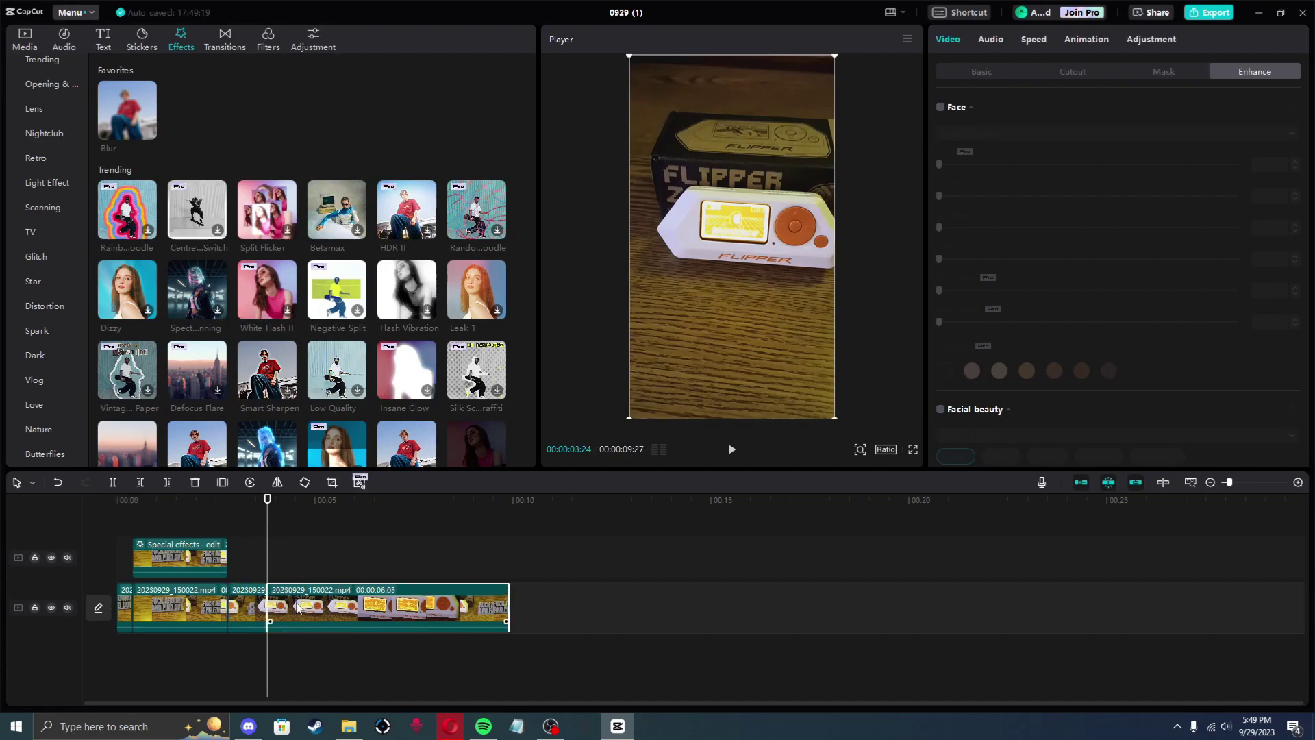
Split the last main-track clip about two seconds after 00:00:03:24 and delete the section before the cut
key(Right)
key(Right)
key(Right)
key(Right)
key(Right)
key(Right)
key(Right)
key(Right)
key(Right)
key(Right)
key(Right)
key(Right)
key(Right)
key(Right)
key(Right)
key(Right)
key(Right)
key(Right)
key(Right)
key(Right)
key(Left)
key(Left)
key(Left)
key(Left)
key(Left)
key(Left)
key(Left)
key(Left)
key(Left)
key(Left)
key(Left)
key(Left)
key(Left)
key(Left)
key(Right)
key(Right)
key(Right)
key(Right)
key(Right)
key(Right)
click(113, 482)
click(282, 615)
key(Delete)
Duplicate the main-track clip that runs from 00:00:02:24 to 00:00:03:24 onto the upper track, directly above the original
drag(348, 524, 230, 522)
click(263, 610)
key(ctrl+c)
key(ctrl+v)
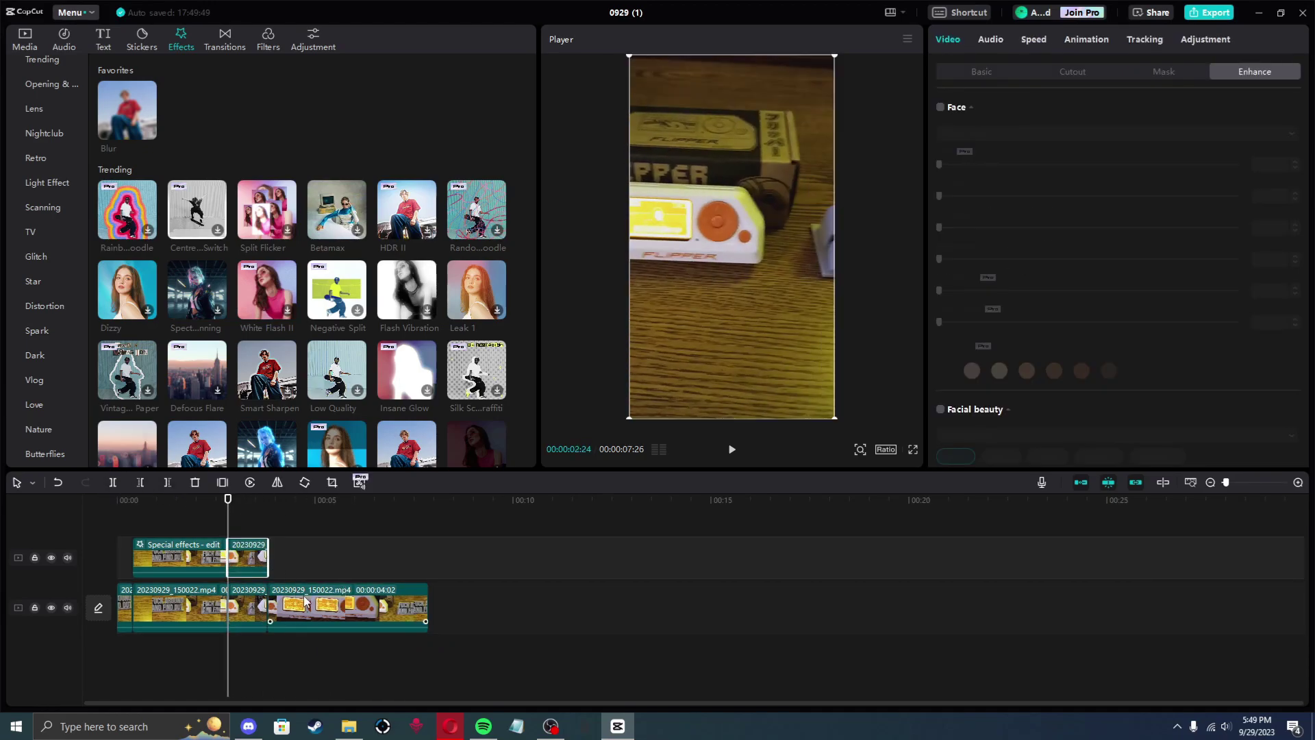
Apply the Blur effect to the new upper-track duplicate at 00:00:02:24
drag(119, 116, 251, 566)
click(322, 542)
click(228, 515)
Add a Rectangle mask of about 670 by 149 over the word on the box and keyframe it at 00:00:02:24
click(1164, 72)
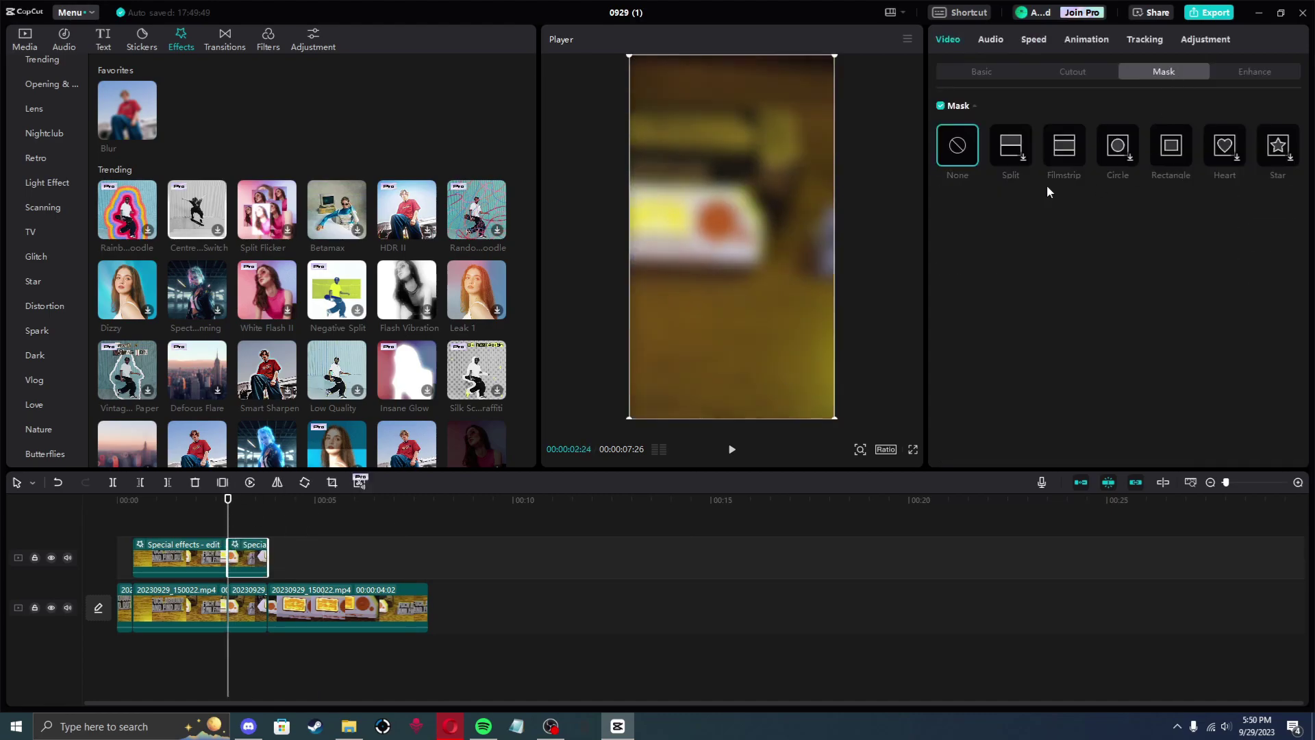
click(1171, 145)
drag(788, 330, 653, 165)
drag(648, 184, 687, 167)
drag(665, 170, 768, 173)
click(1289, 106)
Ten frames further on, move the mask to about X -112, Y 346 to follow the word on the box
key(Right)
key(Right)
key(Right)
key(Right)
key(Right)
key(Right)
key(Right)
key(Right)
key(Right)
key(Right)
mouse_move(693, 176)
mouse_down()
mouse_move(667, 176)
mouse_move(747, 172)
mouse_move(653, 174)
mouse_move(668, 174)
mouse_up()
Advance the playhead ten frames to 00:00:03:14
key(Right)
key(Right)
key(Right)
key(Right)
key(Right)
key(Right)
key(Right)
key(Right)
key(Right)
key(Right)
Look up the timeline shortcut for adding a keyframe on the keyframe panel, then close the shortcut list
click(960, 12)
scroll(552, 381, down, 5)
scroll(812, 448, down, 3)
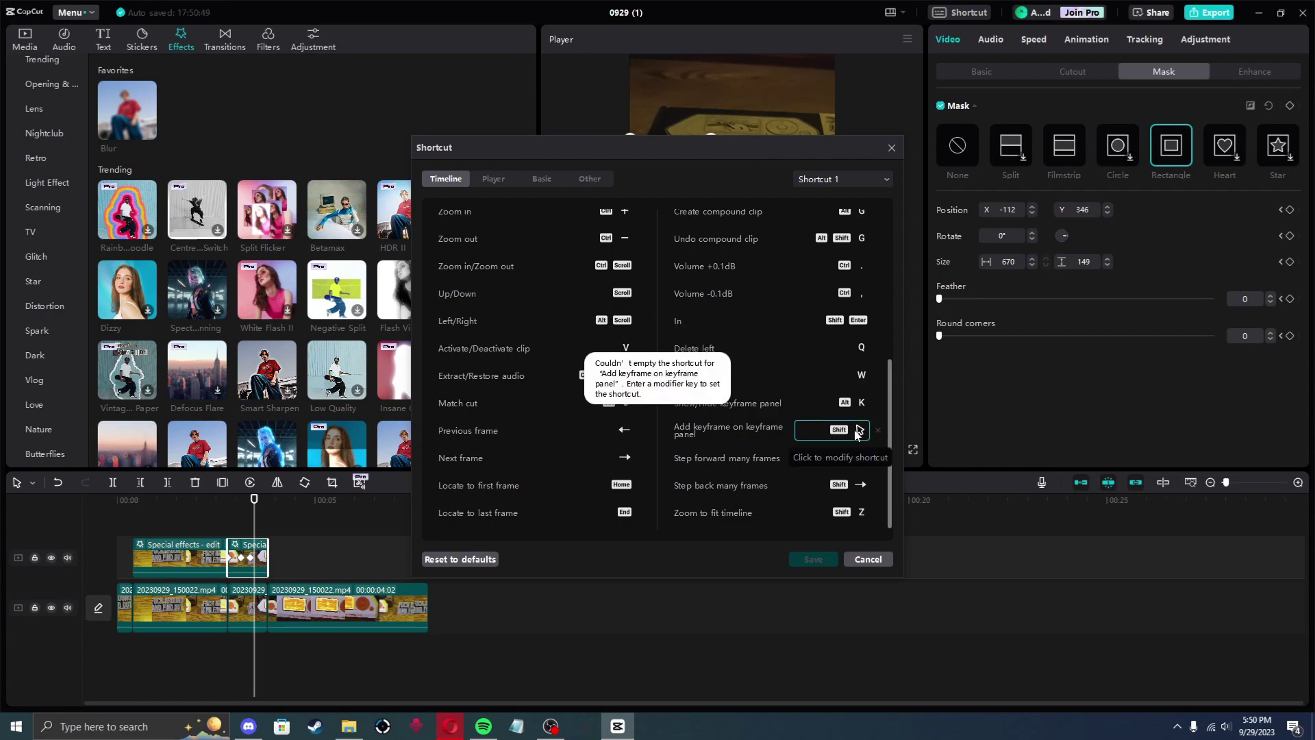
click(891, 147)
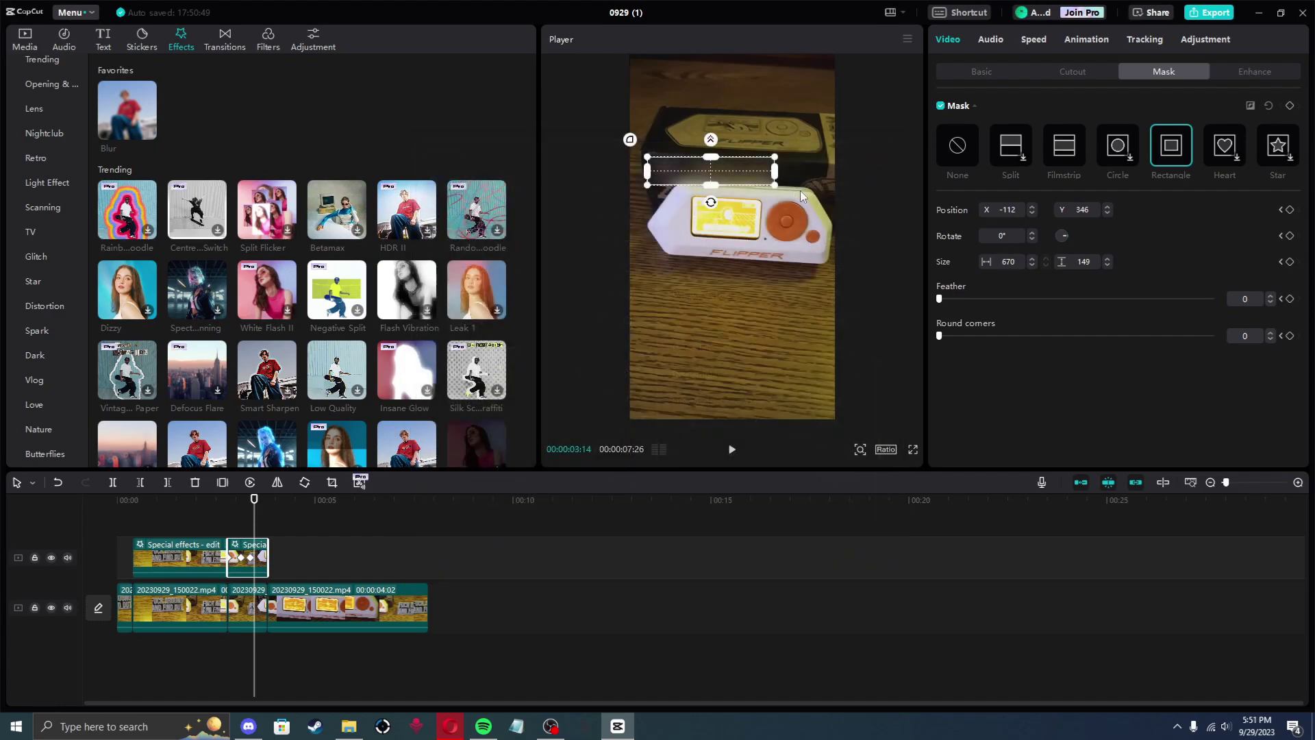
Keyframe the mask at about X -32, Y 317 at 00:00:03:14 and advance to the duplicate's end at 00:00:03:24
click(1290, 107)
drag(758, 169, 771, 174)
key(Right)
key(Right)
key(Right)
key(Right)
key(Right)
key(Right)
key(Right)
key(Right)
key(Right)
key(Right)
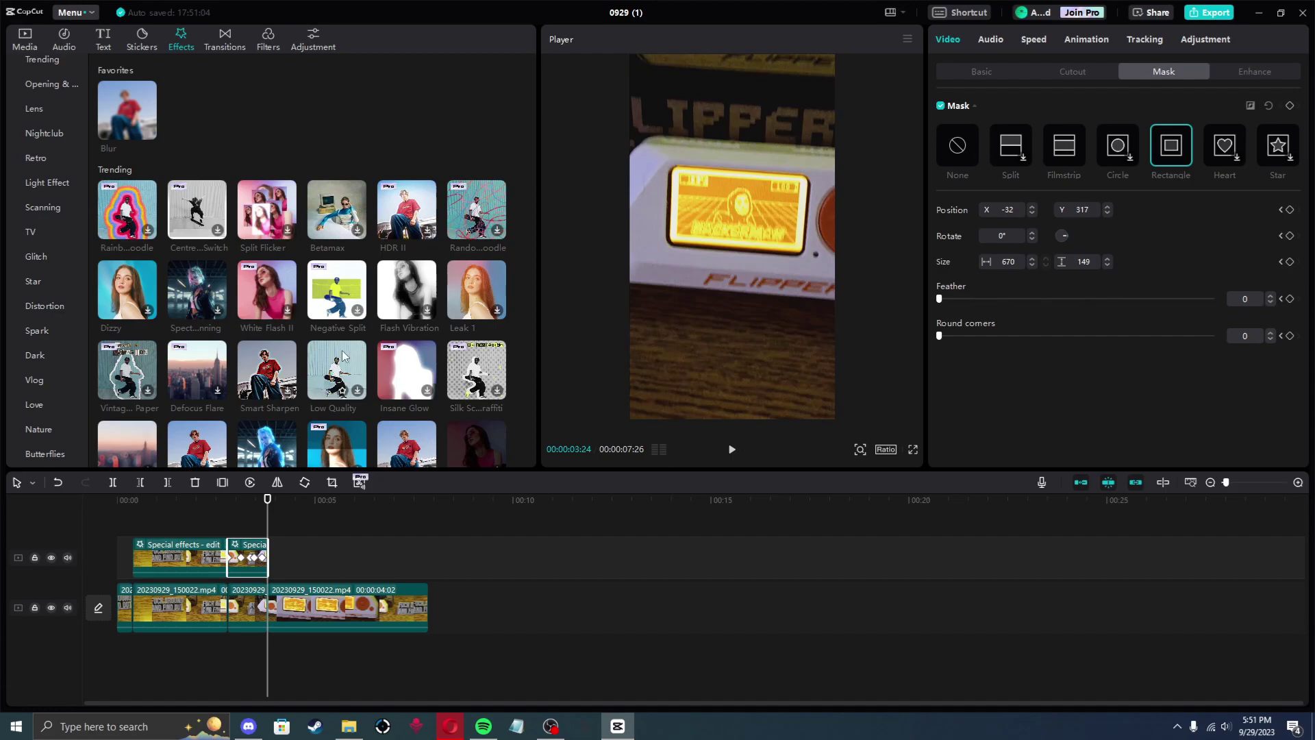
Split the last main-track clip roughly halfway along its length
click(333, 610)
key(space)
key(space)
key(space)
key(Left)
key(Left)
key(Left)
key(Left)
key(Left)
click(113, 483)
Duplicate the last two main-track clips onto the upper track from 00:00:03:24 and apply the Blur effect to the duplicates
drag(352, 517, 266, 517)
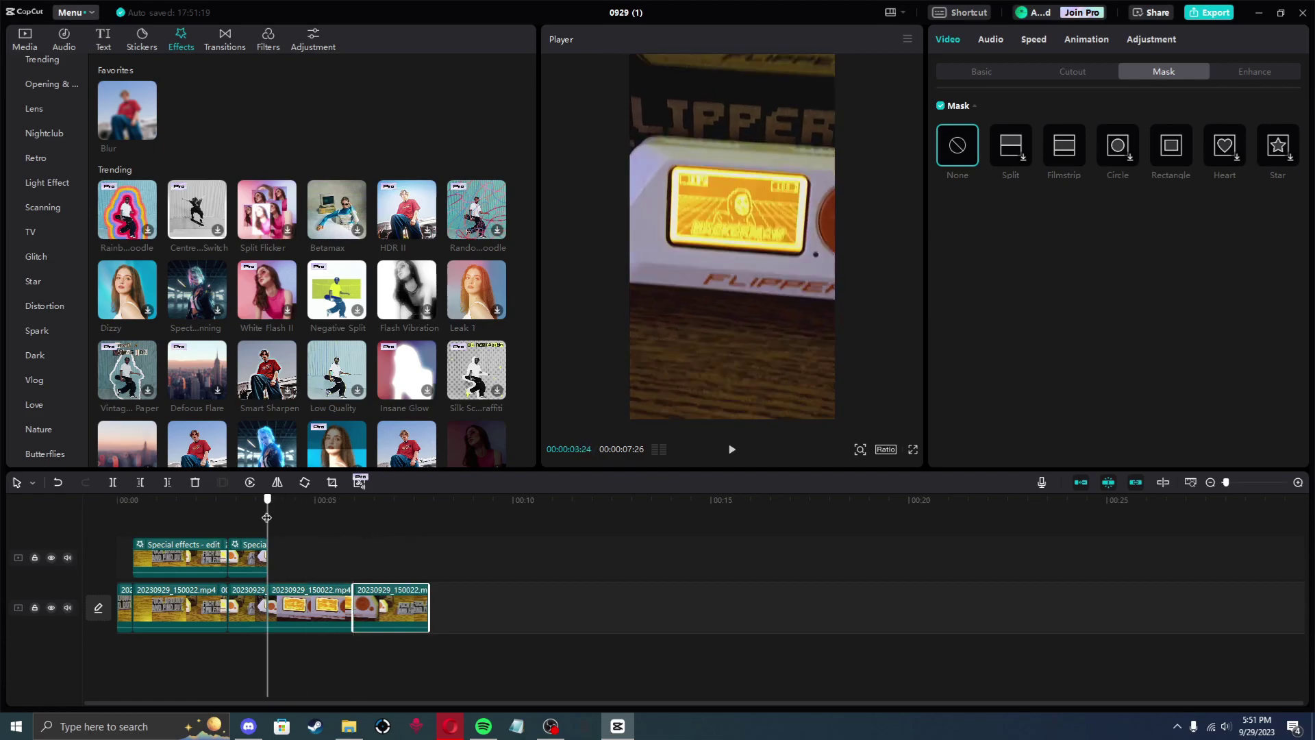
mouse_move(374, 602)
mouse_down()
mouse_move(331, 603)
mouse_move(397, 602)
mouse_up()
drag(306, 563, 306, 606)
drag(234, 560, 236, 604)
drag(195, 561, 195, 605)
click(548, 617)
drag(380, 505, 268, 507)
drag(132, 108, 295, 558)
click(317, 554)
Add a Rectangle mask of about 737 by 182, rotated 5°, over the device's FLIPPER lettering and keyframe it at 00:00:03:24
click(1170, 152)
drag(733, 327, 757, 285)
drag(754, 316, 749, 315)
drag(763, 290, 794, 291)
drag(836, 289, 851, 291)
drag(781, 318, 782, 319)
drag(794, 292, 834, 294)
click(1289, 106)
Add another mask keyframe ten frames after 00:00:03:24, keeping the mask over the device's lettering
key(Right)
key(Right)
key(Right)
key(Right)
key(Right)
key(Right)
key(Right)
key(Right)
key(Right)
key(Right)
click(1290, 106)
Fifteen frames further on, move the mask to about X 176, Y -270 to follow the device's lettering
key(Right)
key(Right)
key(Right)
key(Right)
key(Right)
key(Right)
key(Right)
key(Right)
key(Right)
key(Right)
key(Right)
key(Right)
key(Right)
key(Right)
key(Right)
mouse_move(809, 294)
mouse_down()
mouse_move(793, 290)
mouse_move(832, 294)
mouse_move(817, 290)
mouse_up()
Advance to 00:00:04:26 and keyframe the mask there
key(Right)
key(Right)
key(Right)
key(Right)
key(Right)
key(Right)
key(Right)
key(Right)
key(Left)
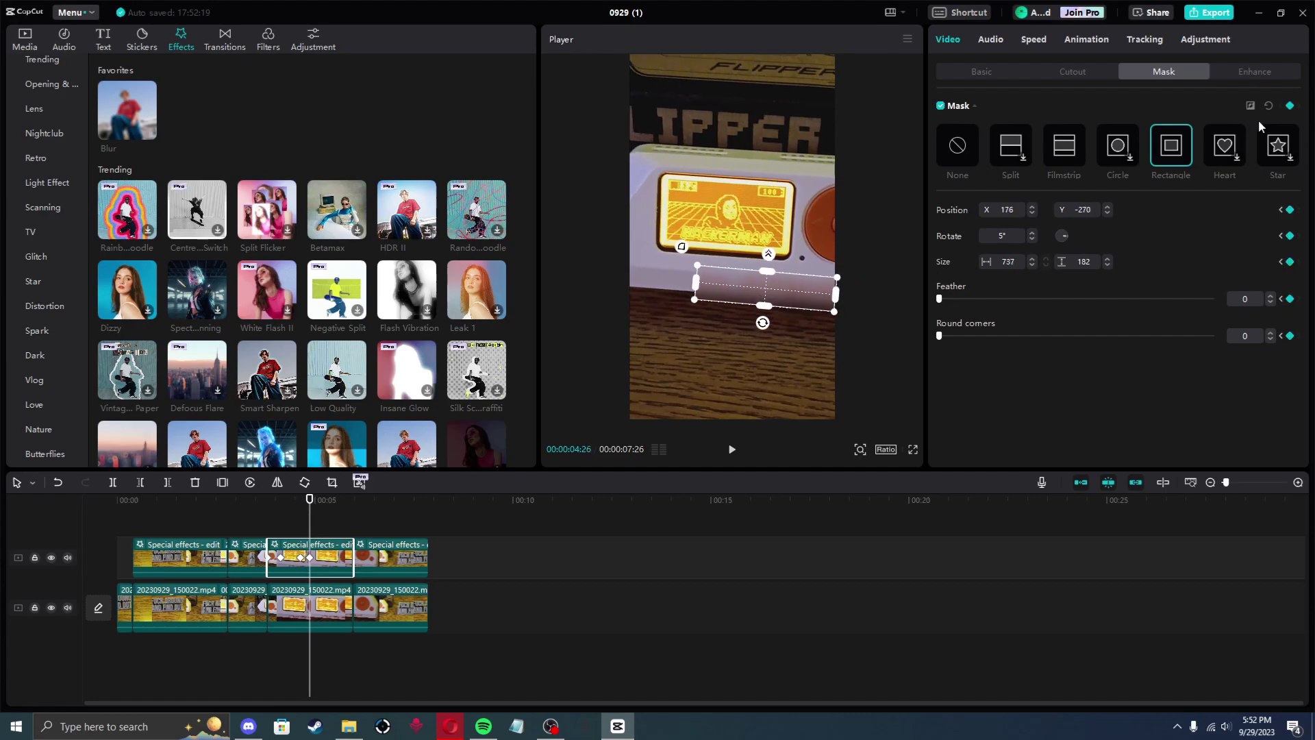
Advance to 00:00:05:01, move the mask to about X 90, Y -274 over the device's lettering, and keyframe it
key(Right)
key(Right)
key(Right)
key(Right)
key(Right)
key(Right)
key(Right)
key(Right)
key(Right)
key(Right)
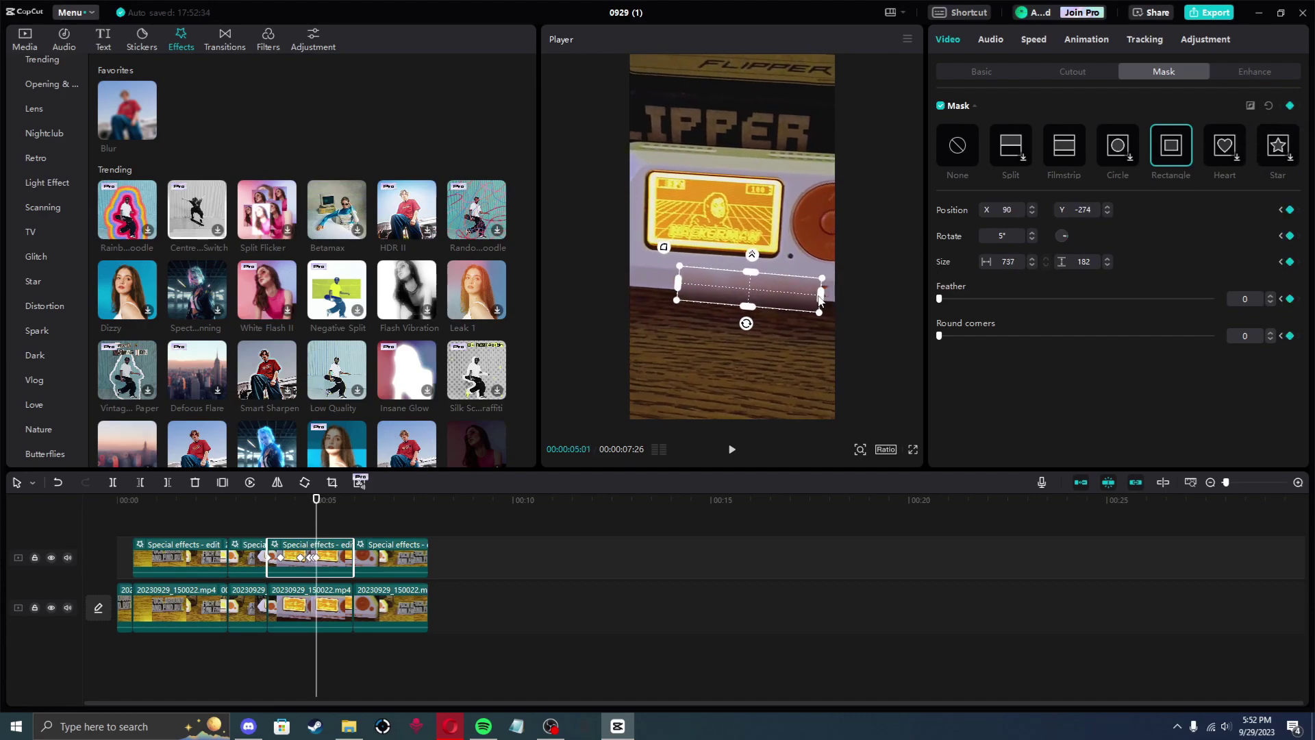
At 00:00:05:09, keyframe the mask at about X -40, Y -281 with its width increased to about 773
key(Left)
key(Left)
key(Right)
key(Right)
key(Right)
key(Right)
key(Right)
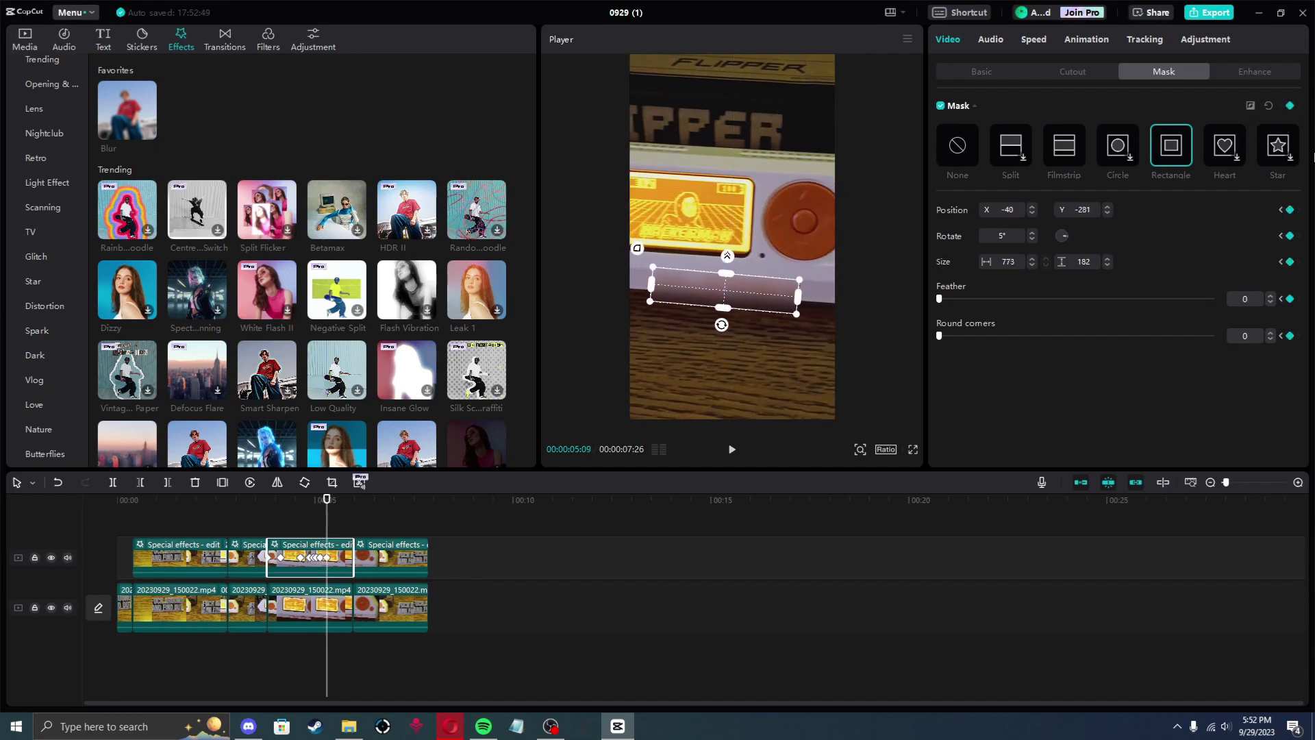
Five frames past 00:00:05:09, add a mask keyframe and reposition the mask to follow the device's lettering
key(Right)
key(Right)
key(Right)
key(Right)
key(Right)
click(1290, 105)
drag(724, 291, 770, 288)
Advance three more frames and add another mask keyframe
key(Right)
key(Right)
key(Right)
click(1290, 105)
Five frames further on, keyframe the mask and shift it to track the device's lettering
key(Right)
key(Right)
key(Right)
key(Right)
key(Right)
click(1290, 106)
drag(748, 290, 668, 283)
Around 00:00:05:25, shrink the mask to about 354 by 81 and place it near X -245, Y -94 over the device's lettering
key(Right)
key(Right)
key(Right)
click(1290, 106)
key(Right)
drag(582, 269, 604, 271)
drag(647, 311, 677, 282)
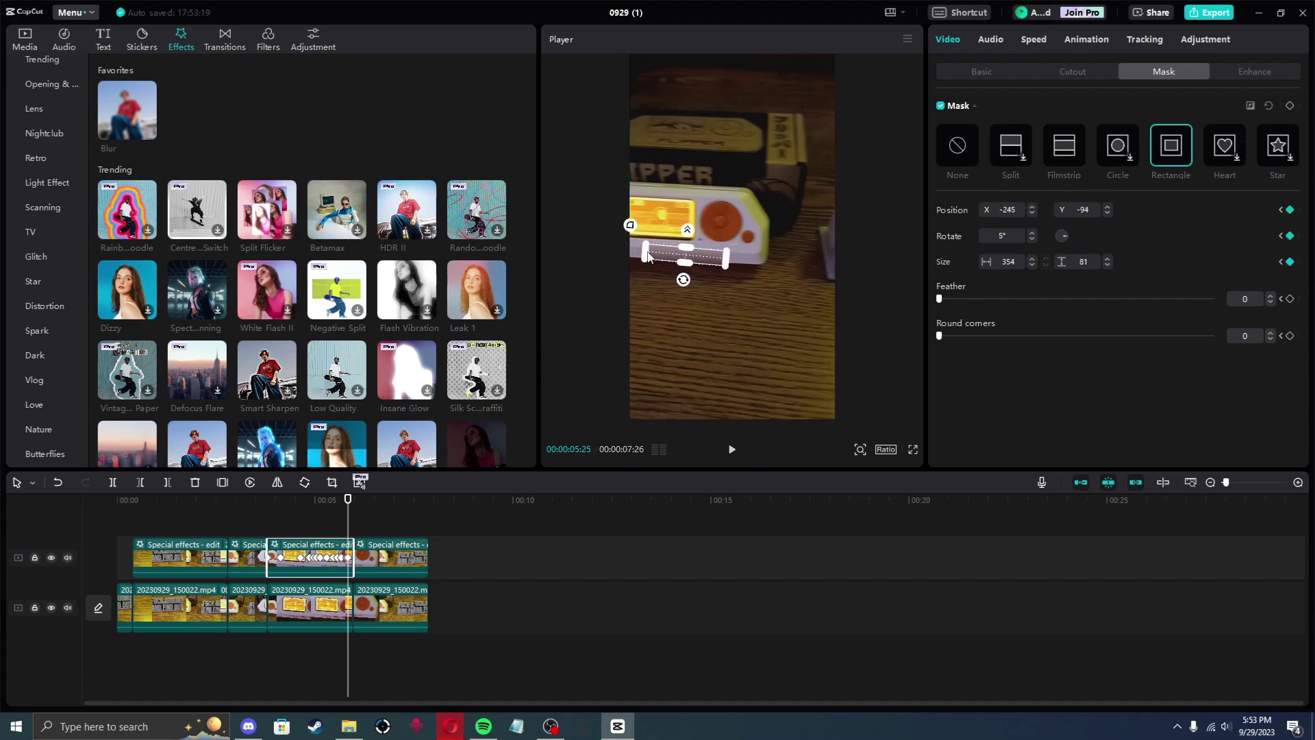
Near the end of the third blurred clip, keyframe the mask and shift it slightly to follow the device's lettering
key(Right)
key(Right)
key(Right)
key(Right)
key(Left)
click(1291, 106)
drag(699, 256, 684, 255)
Give the last blurred clip a Rectangle mask of about 396 by 103 near X -342, Y -83 over the device's lettering, and keyframe it
key(Right)
key(Right)
key(Left)
click(791, 277)
click(1171, 145)
drag(729, 257, 680, 263)
drag(680, 321, 704, 255)
click(1290, 107)
At 00:00:06:06, move the mask to about X 522, Y 90 over the sign's upper lettering, set its height to about 182, and keyframe it
key(Right)
key(Right)
key(Right)
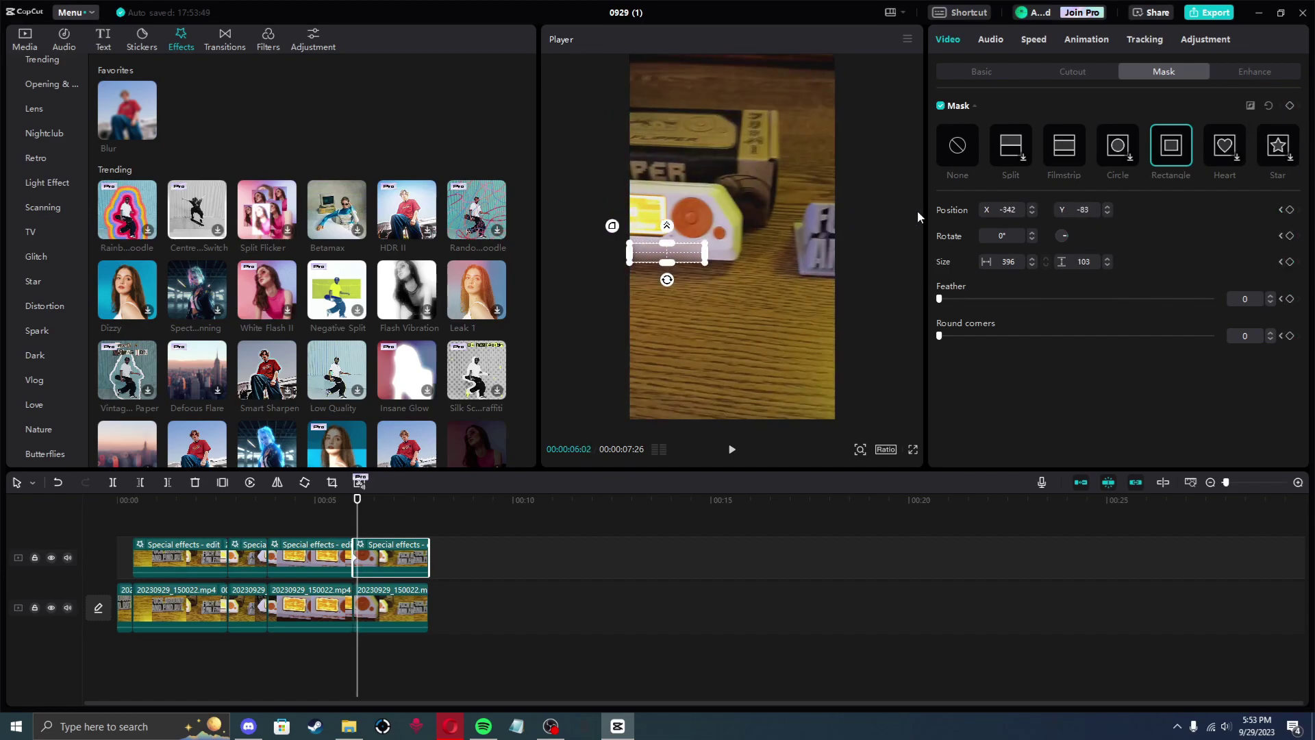
key(Right)
key(Right)
drag(778, 235, 837, 221)
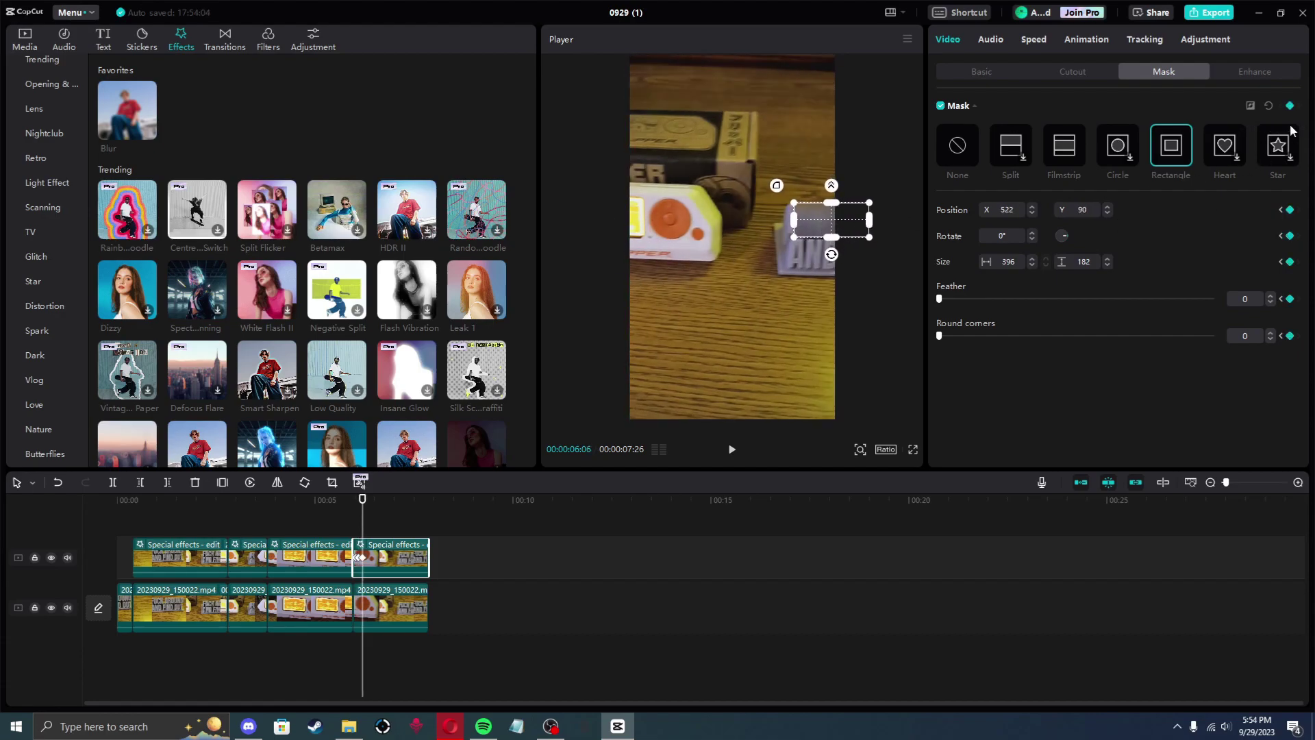
Four frames past 00:00:06:06, shift the mask to follow the sign's upper lettering and keyframe it
key(Right)
key(Right)
key(Right)
key(Right)
drag(826, 206, 788, 216)
click(1289, 106)
Advance four more frames and keyframe the mask over the first word of the sign
key(Right)
key(Right)
key(Right)
key(Right)
click(1290, 106)
Realign the mask with the sign's first word at 00:00:06:21, and at 00:00:06:24 place it at about X 101, Y 122
key(Right)
key(Right)
key(Right)
key(Right)
key(Right)
key(Right)
key(Right)
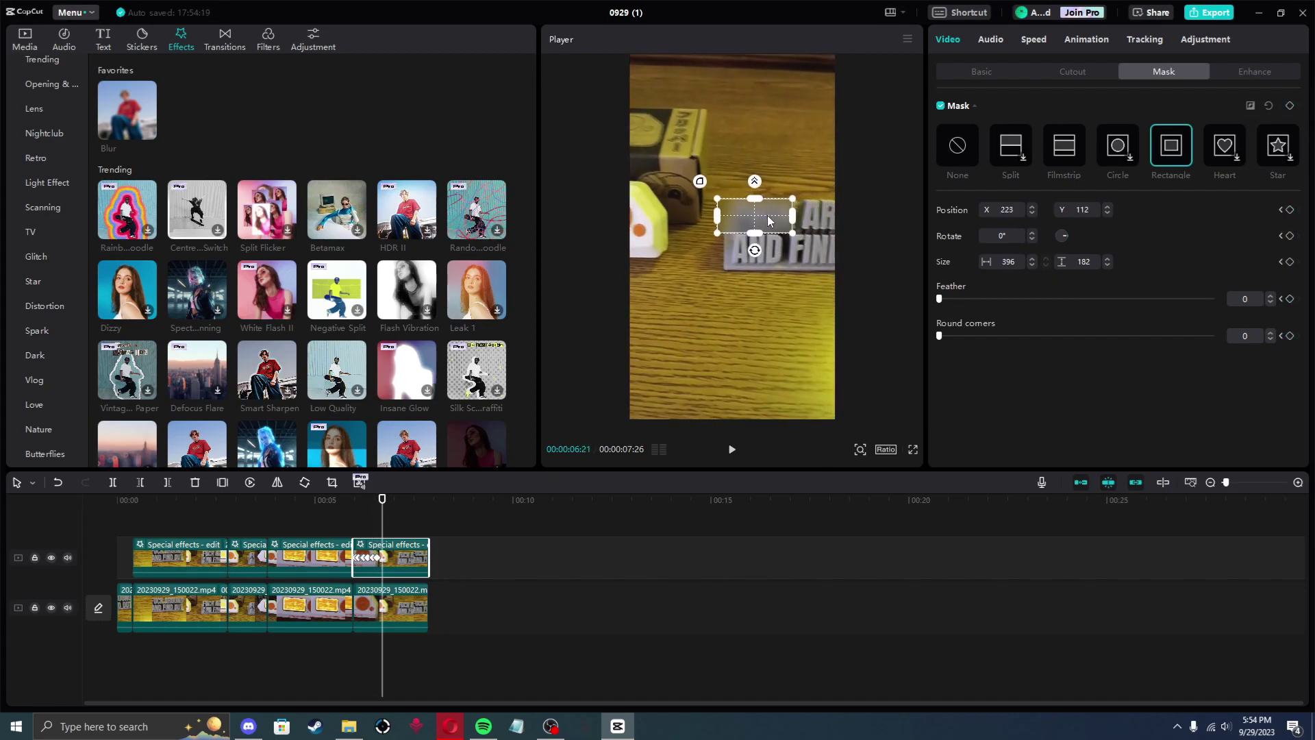
key(Right)
key(Right)
key(Right)
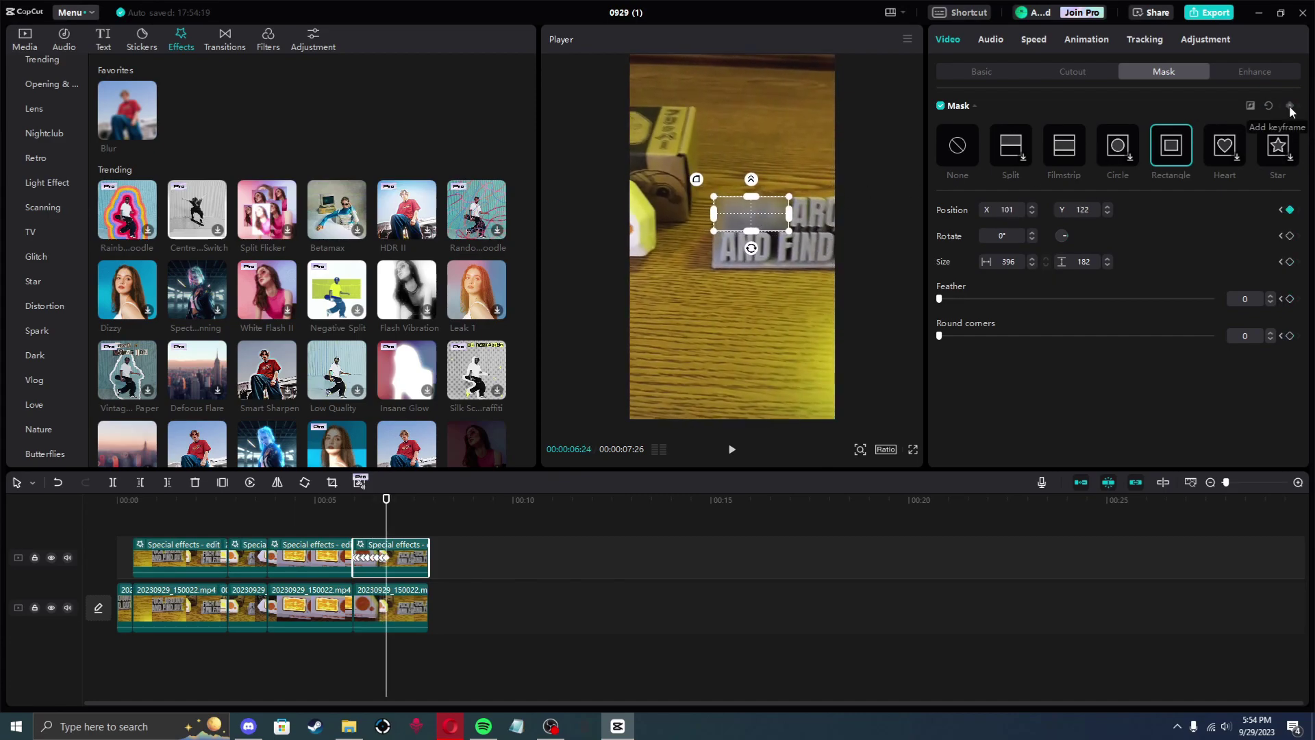
At 00:00:07:03, keyframe the mask at about X -148, Y 133 with a size of about 382 by 182
key(Right)
key(Right)
key(Right)
key(Right)
key(Right)
key(Right)
key(Right)
key(Right)
key(Right)
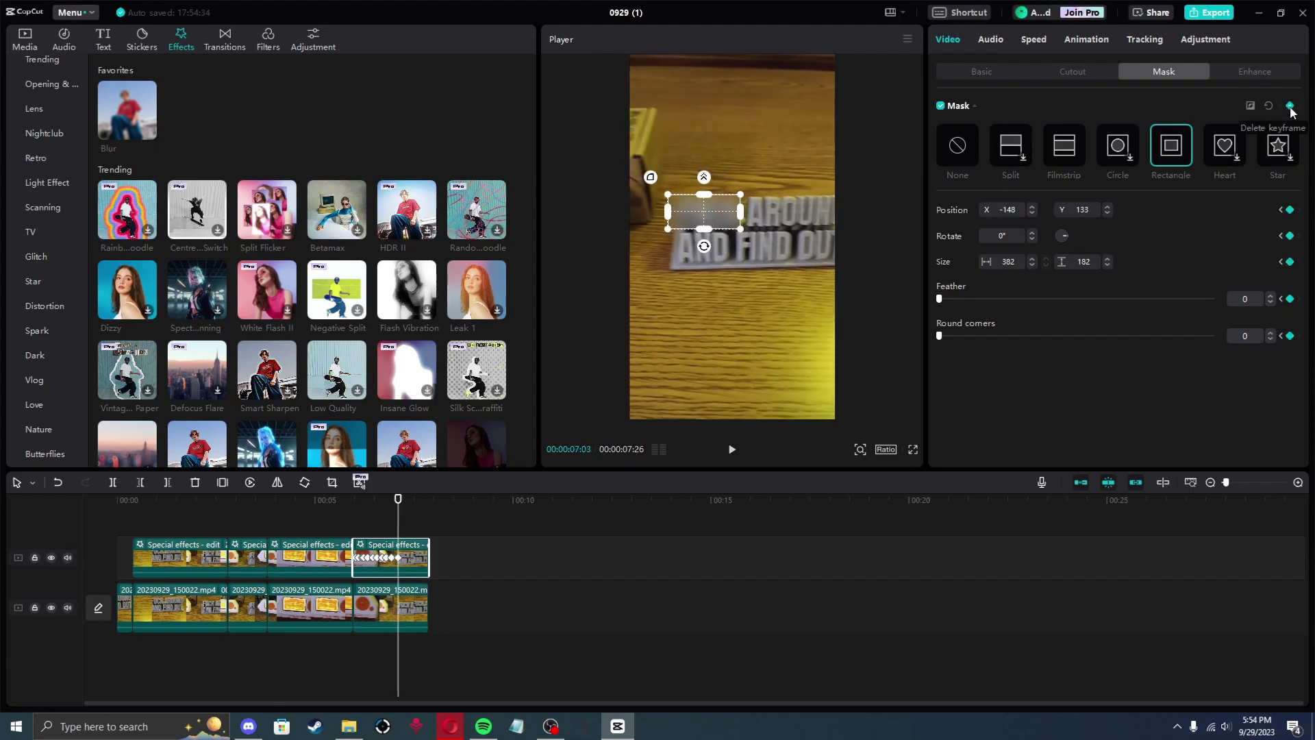
Advance to 00:00:07:13 and move the mask to stay over the sign's first word
key(Right)
key(Right)
key(Right)
key(Right)
key(Right)
key(Right)
key(Right)
key(Right)
key(Right)
key(Right)
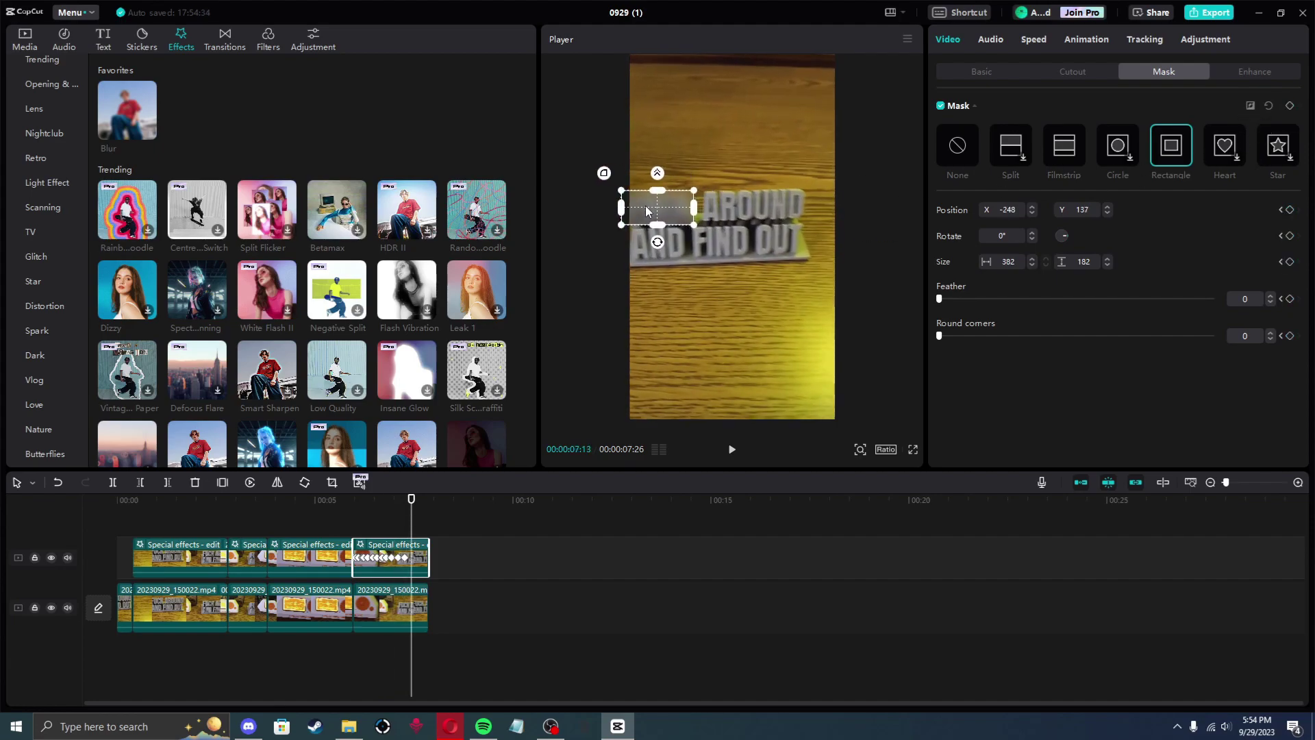
Advance to 00:00:07:23 and move the mask to about X -540, Y 213 as the sign's first word leaves the frame
key(Right)
key(Right)
key(Right)
key(Right)
key(Right)
key(Right)
key(Right)
key(Right)
key(Right)
key(Right)
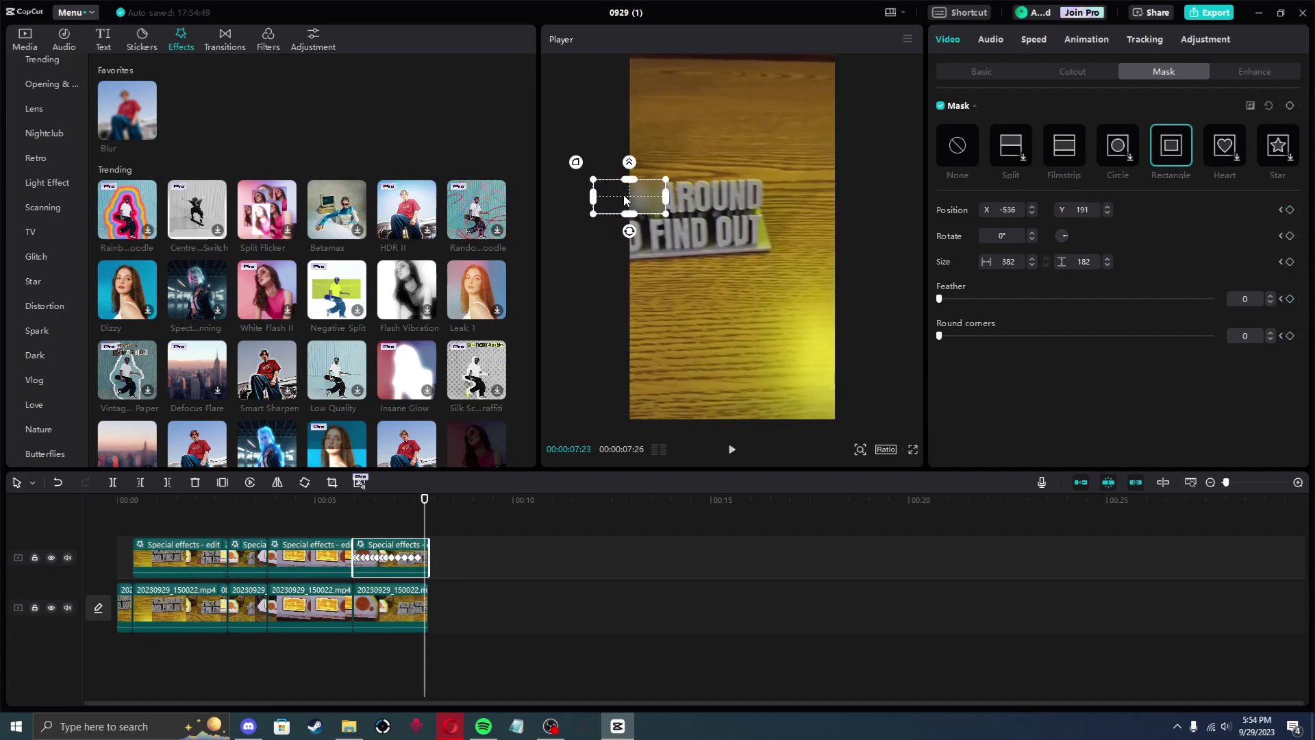
At 00:00:07:26, narrow the mask to about 223 wide over the remaining part of the sign's first word
key(Right)
key(Right)
key(Right)
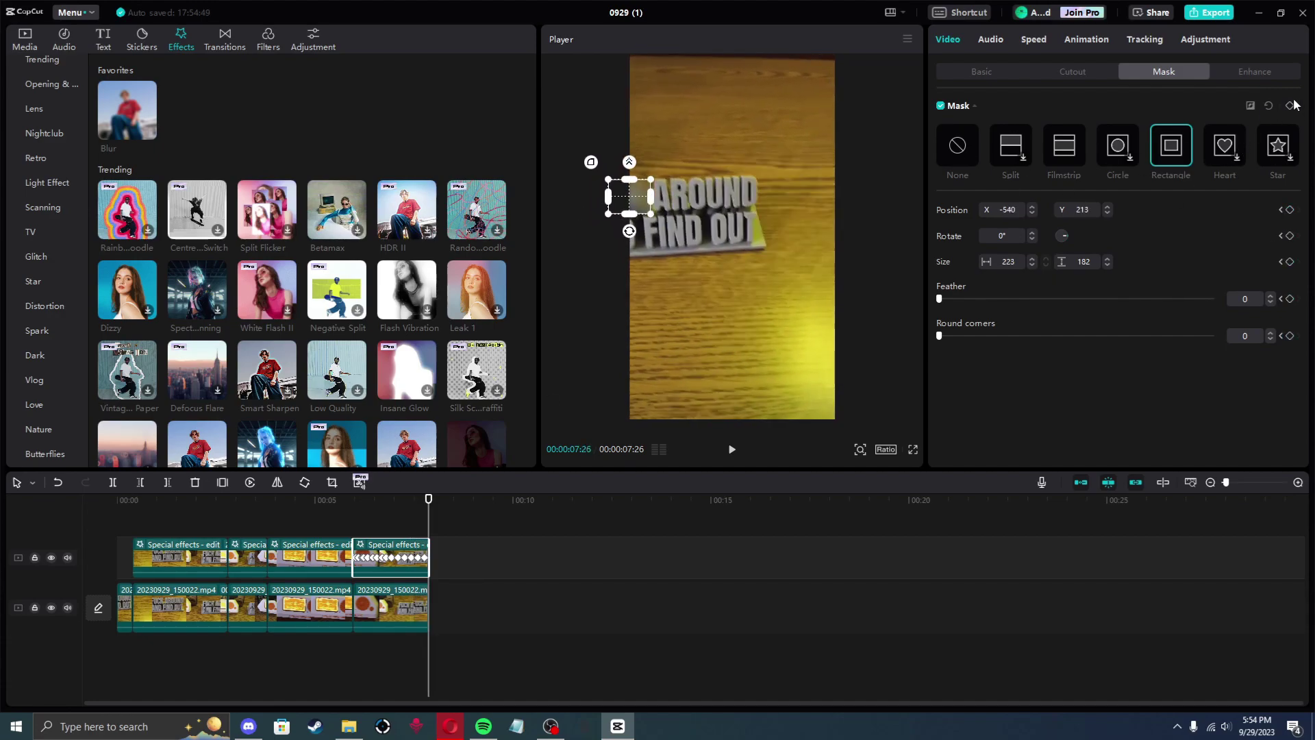
Show the clip's basic properties and play the video to review the tracked blur
click(991, 73)
key(space)
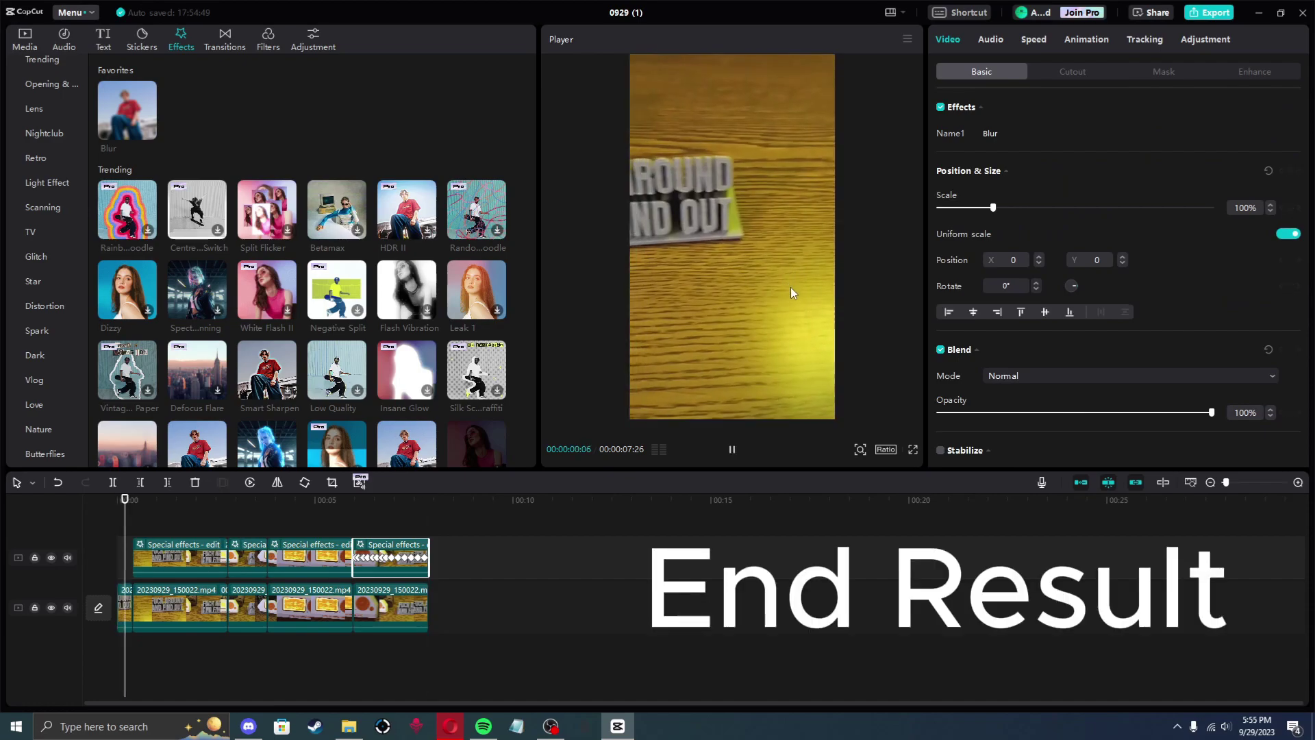